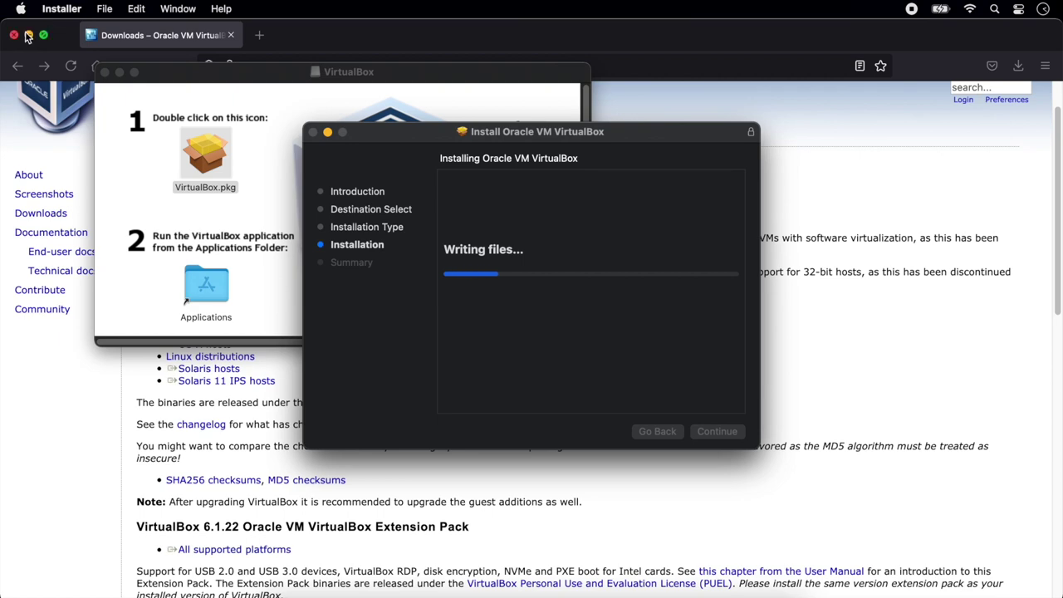
Minimise the browser and disk image windows, and close the completed VirtualBox installer, keeping the package and disk image.
left_click(29, 35)
left_click(105, 72)
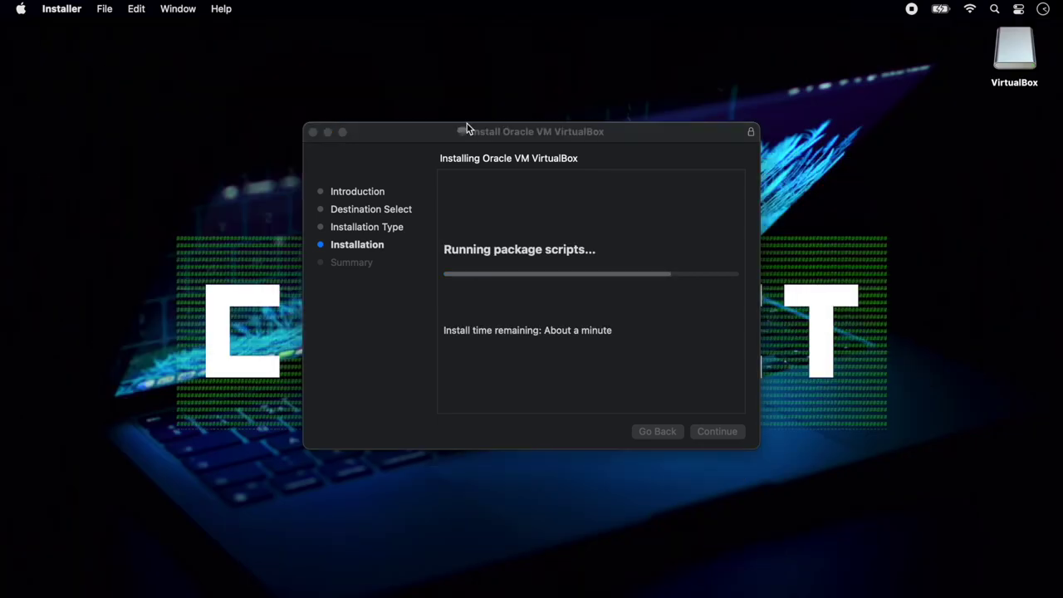
left_click(575, 267)
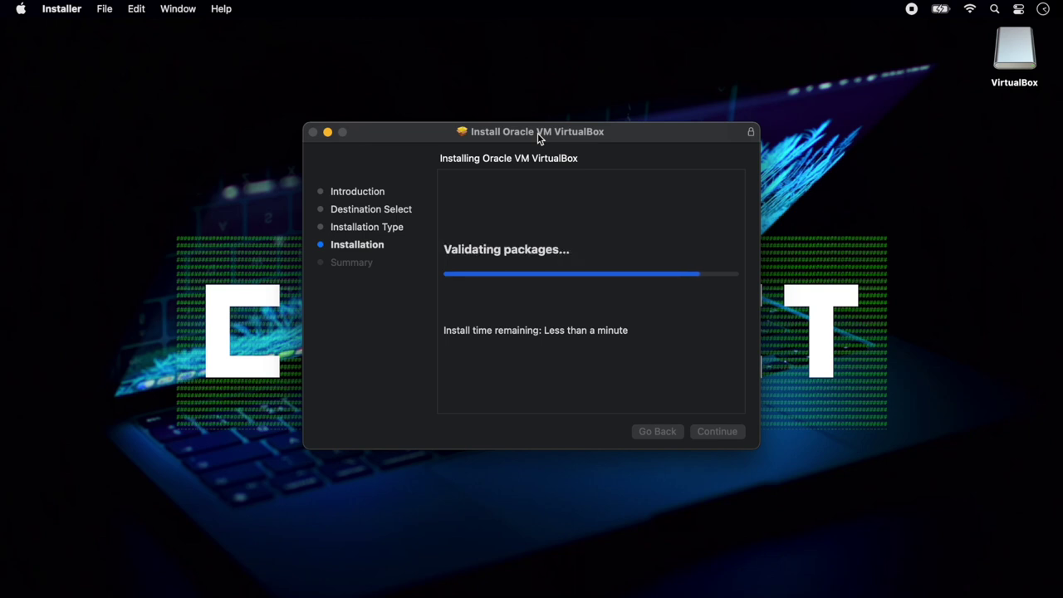
left_click_drag(537, 133, 601, 80)
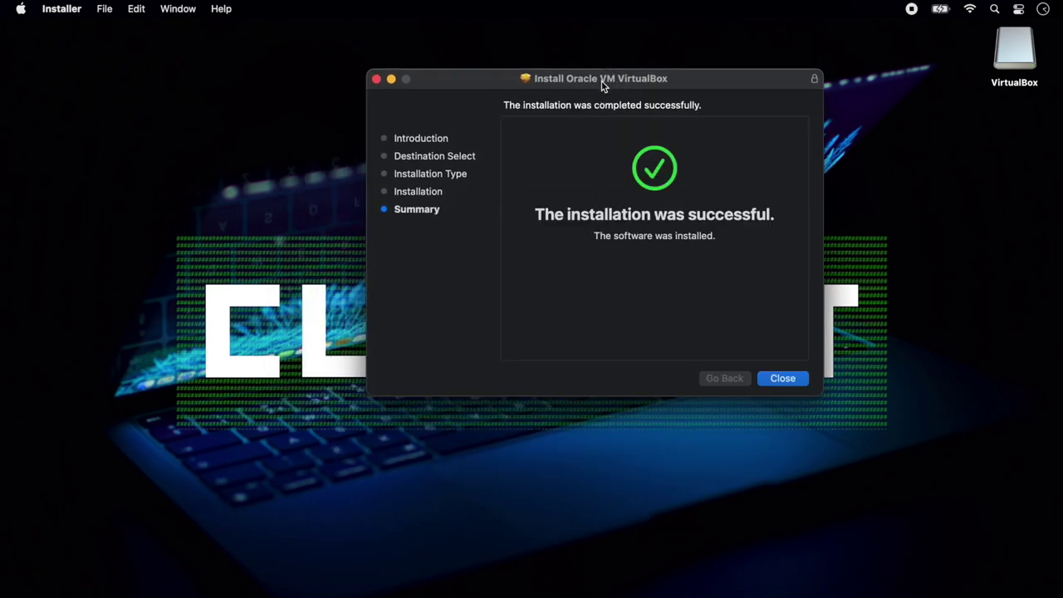
left_click(786, 380)
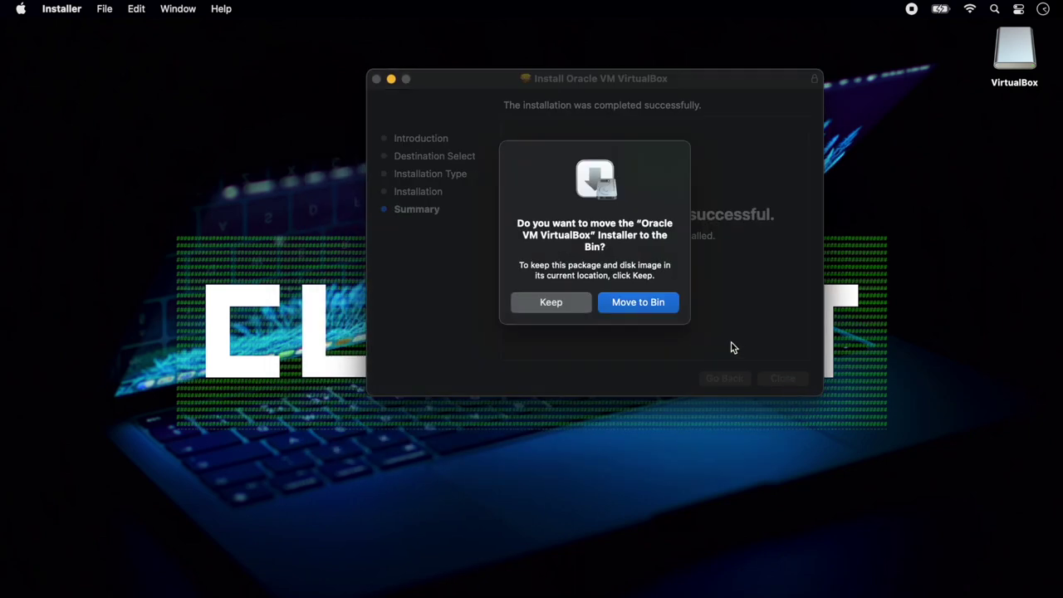
left_click(570, 305)
Launch VirtualBox and start creating a new virtual machine.
left_click(345, 591)
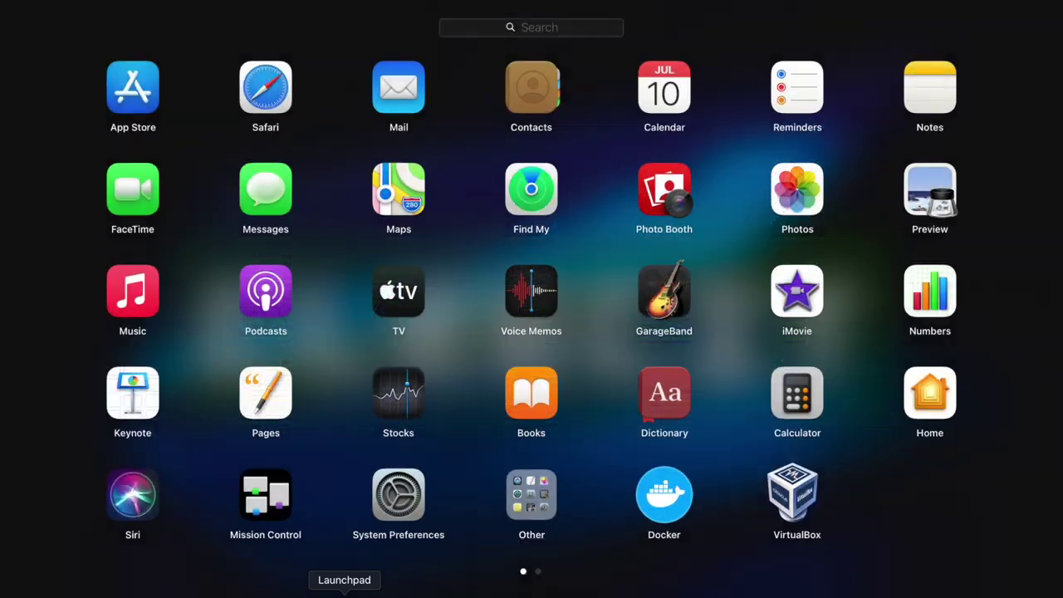
left_click(635, 550)
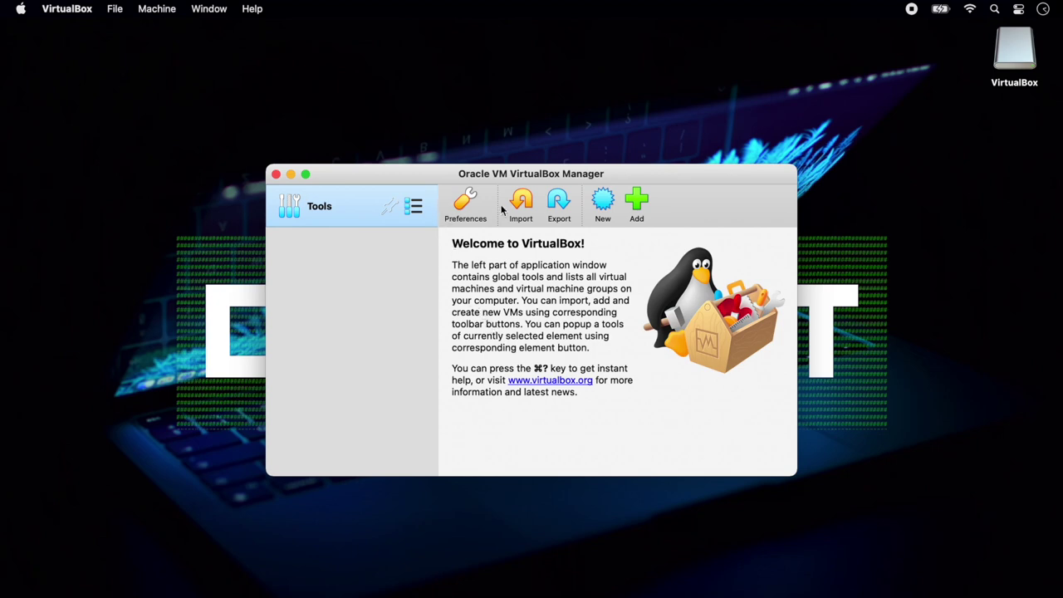
left_click(615, 212)
Keep Linux as the operating system type and review the Linux versions offered for the new virtual machine.
left_click(631, 348)
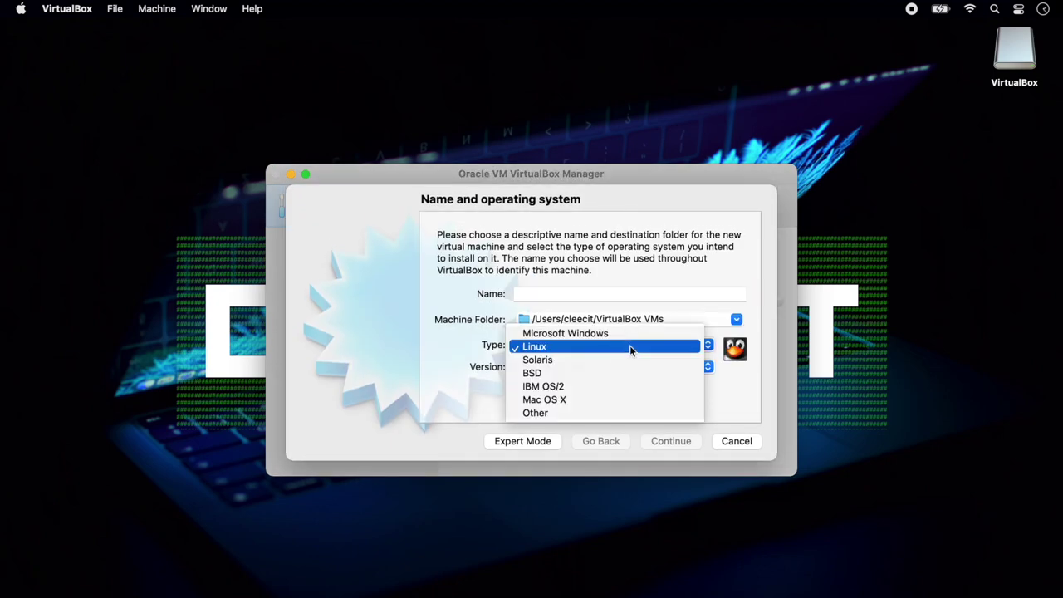
left_click(631, 349)
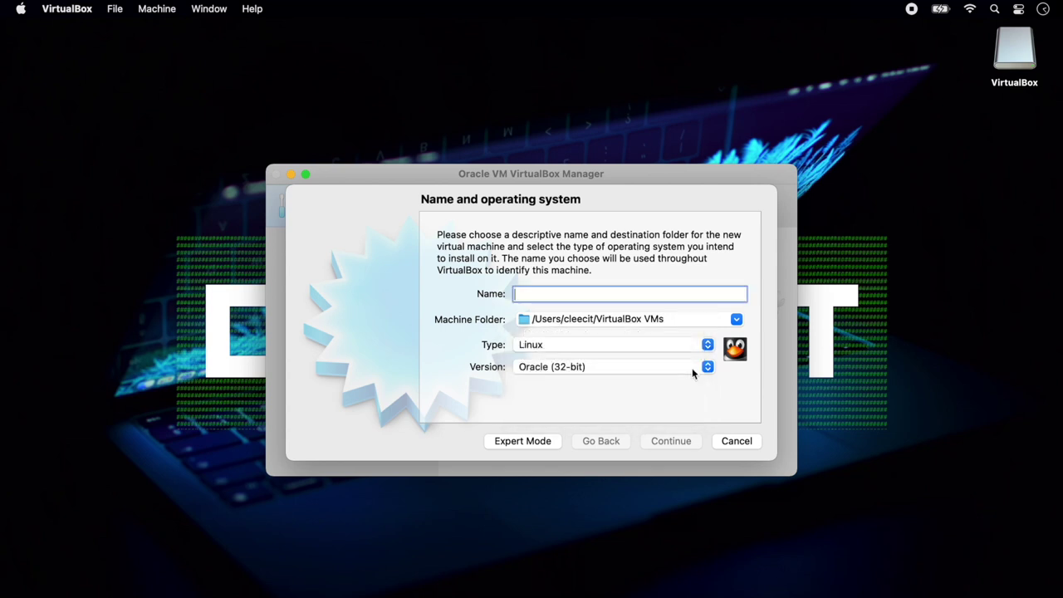
left_click(704, 366)
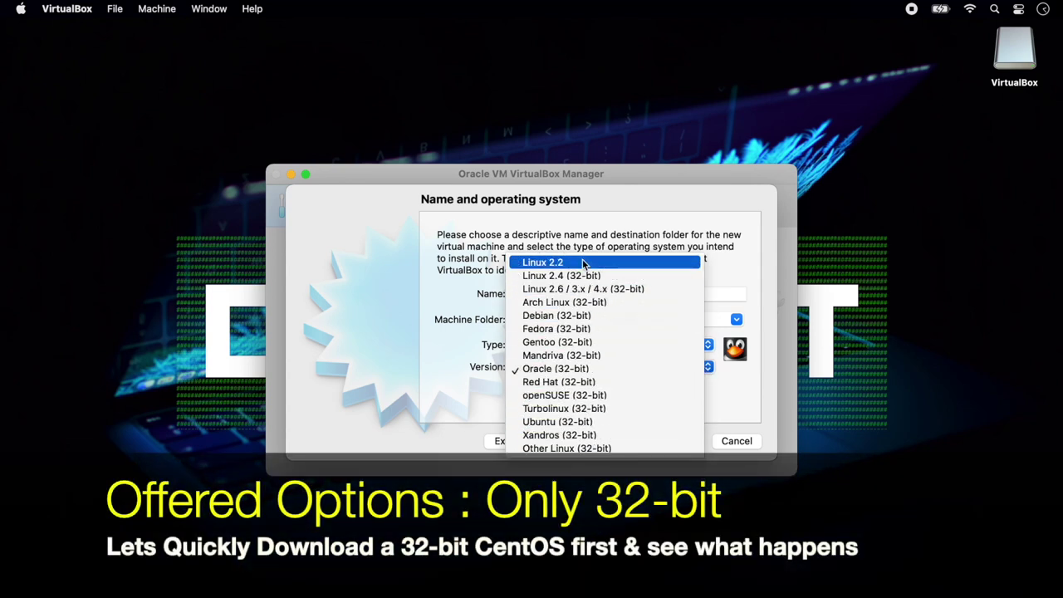
left_click(455, 264)
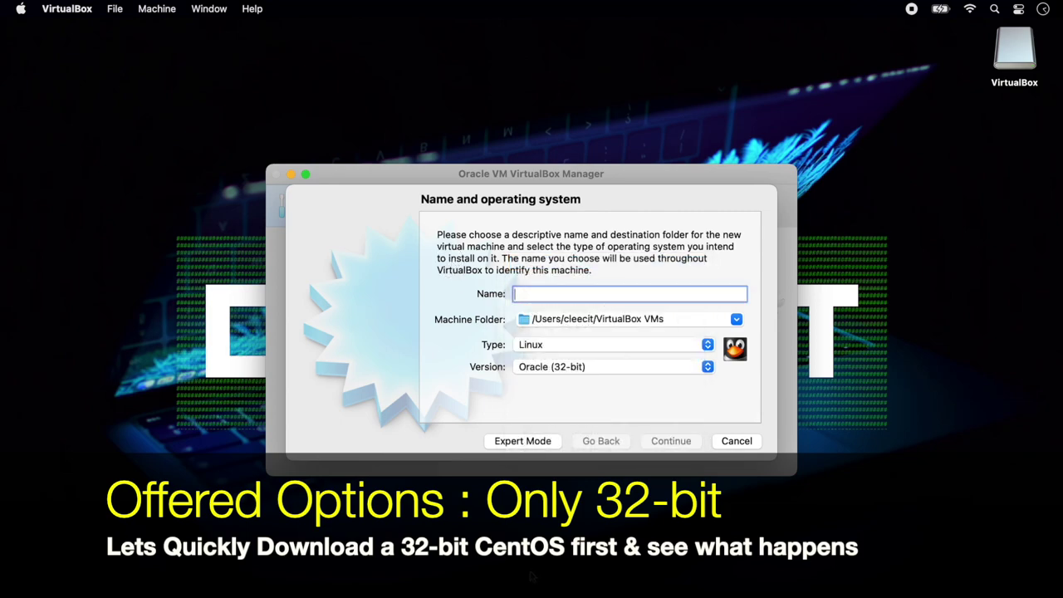
Switch to Firefox, search the web for "centos download" and show the CentOS Linux 7 (2009) images on the CentOS download page.
left_click(563, 581)
left_click(260, 36)
type("centos download")
key("Return")
left_click(166, 241)
left_click(221, 411)
scroll(221, 416, "down", 5)
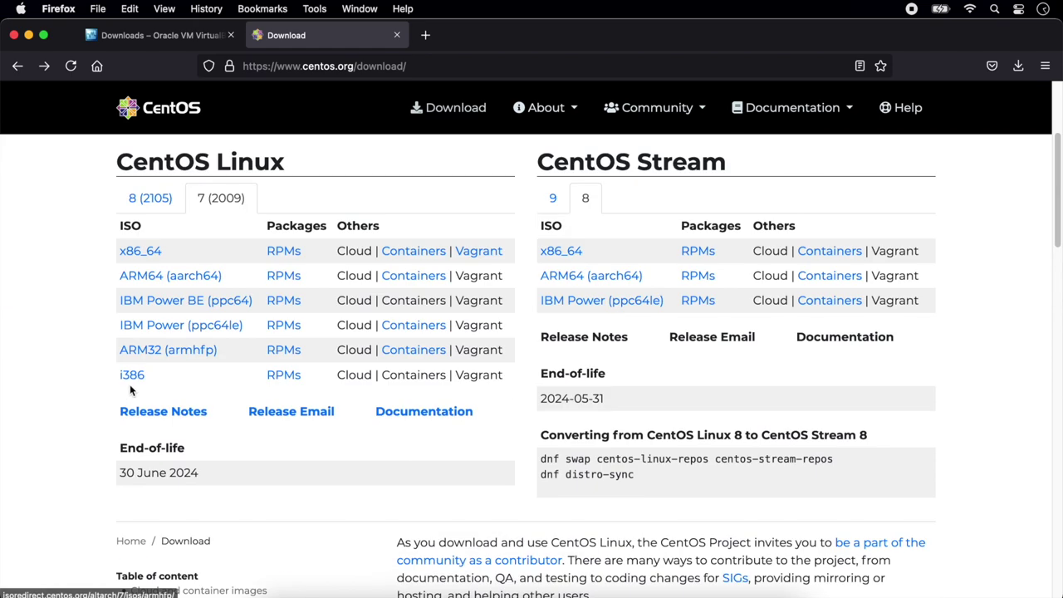
Open a mirror for the i386 images and download CentOS-7-i386-NetInstall-2009.iso, saving the file to disk.
left_click(133, 375)
left_click(286, 240)
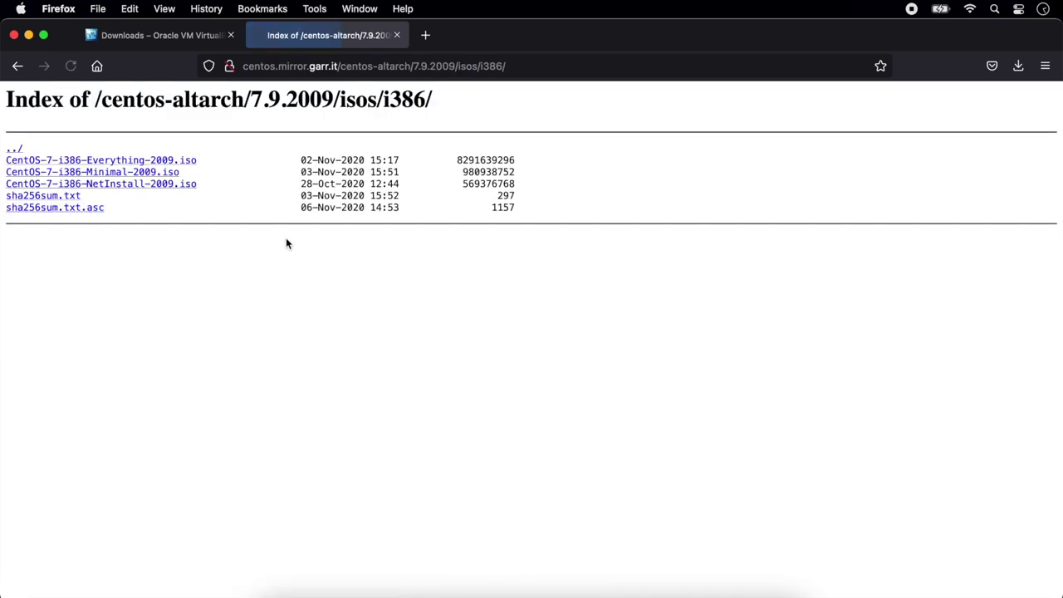
left_click(177, 186)
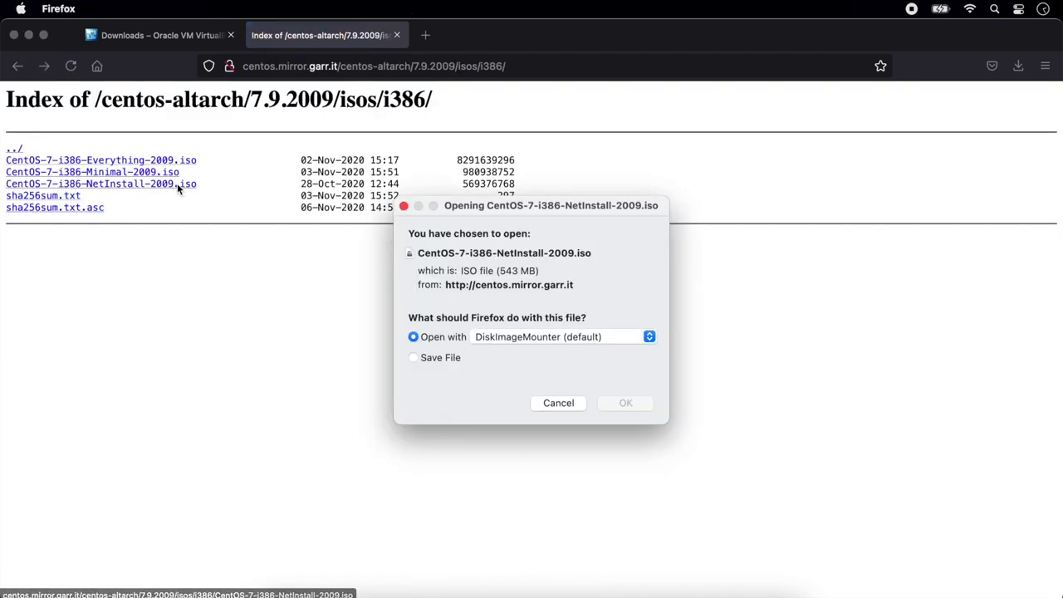
left_click(448, 363)
left_click(626, 402)
Search the web for "fedora arm32" in a new tab and open the Fedora ARM download site through the Fedora Project Wiki.
key("ctrl+t")
type("fedora arm32")
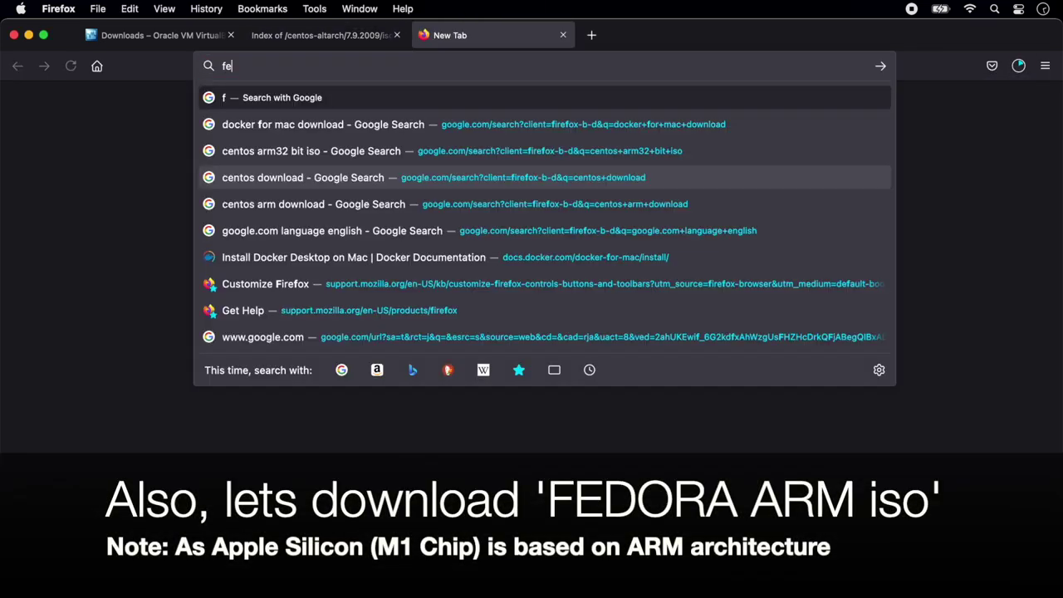
key("Return")
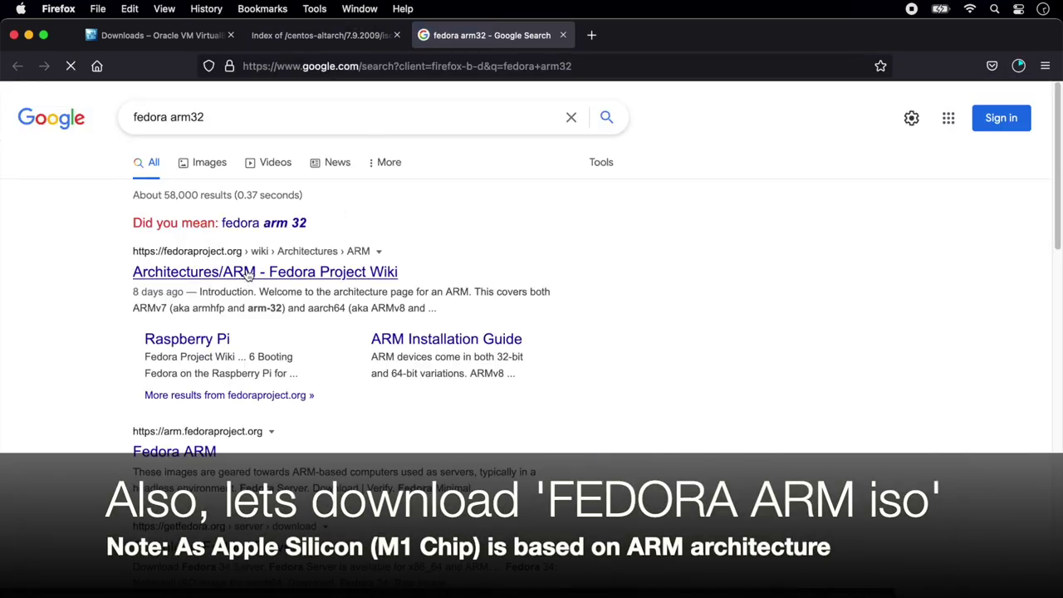
left_click(258, 272)
scroll(263, 185, "down", 10)
scroll(264, 185, "down", 2)
right_click(159, 279)
left_click(249, 290)
scroll(560, 313, "down", 4)
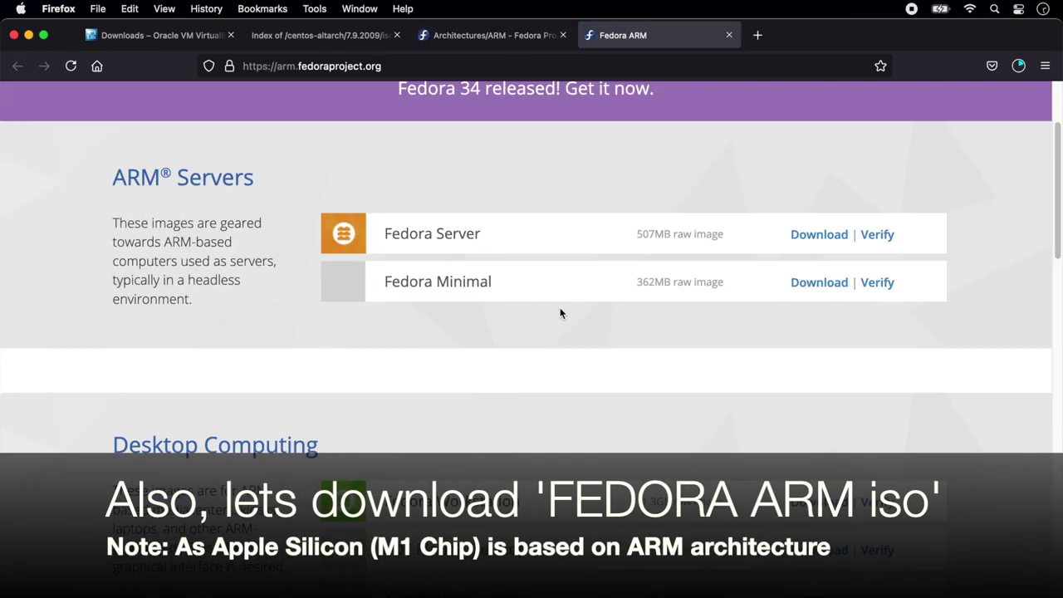
Download the Fedora Minimal raw image for ARM servers, saving the file to disk.
left_click(818, 285)
left_click(443, 350)
left_click(622, 416)
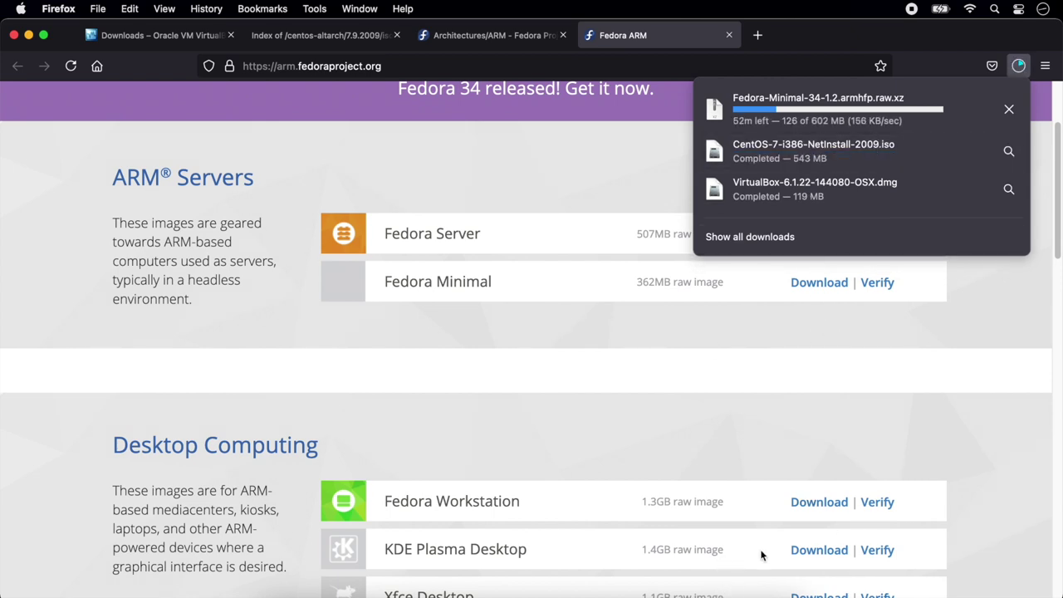
Switch to VirtualBox, set the new machine's version to Red Hat (32-bit) and name it cent32bit.
left_click(656, 591)
left_click(490, 275)
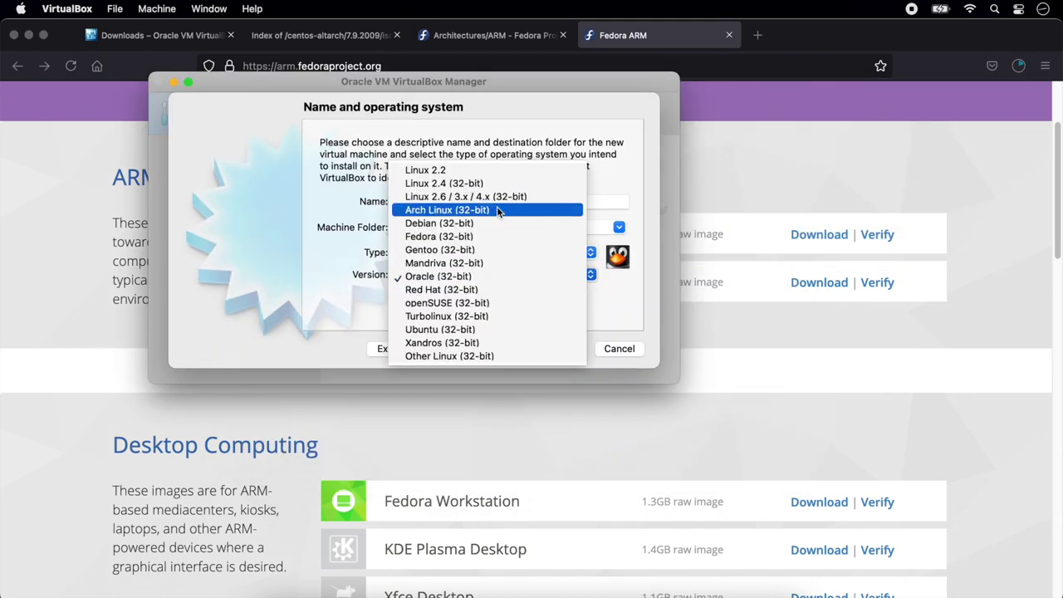
left_click(495, 287)
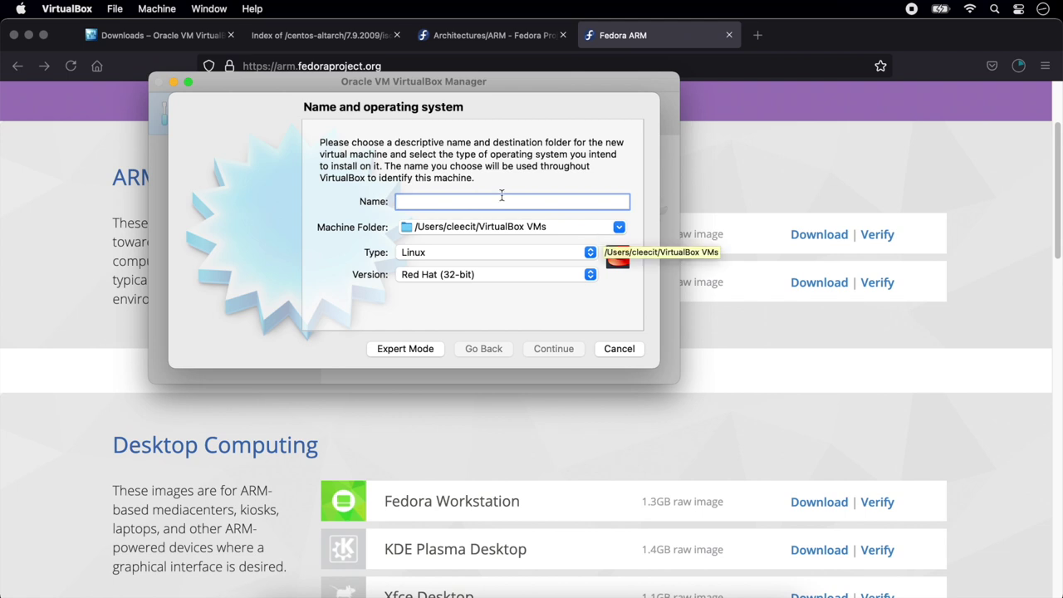
type("cent4")
key("BackSpace")
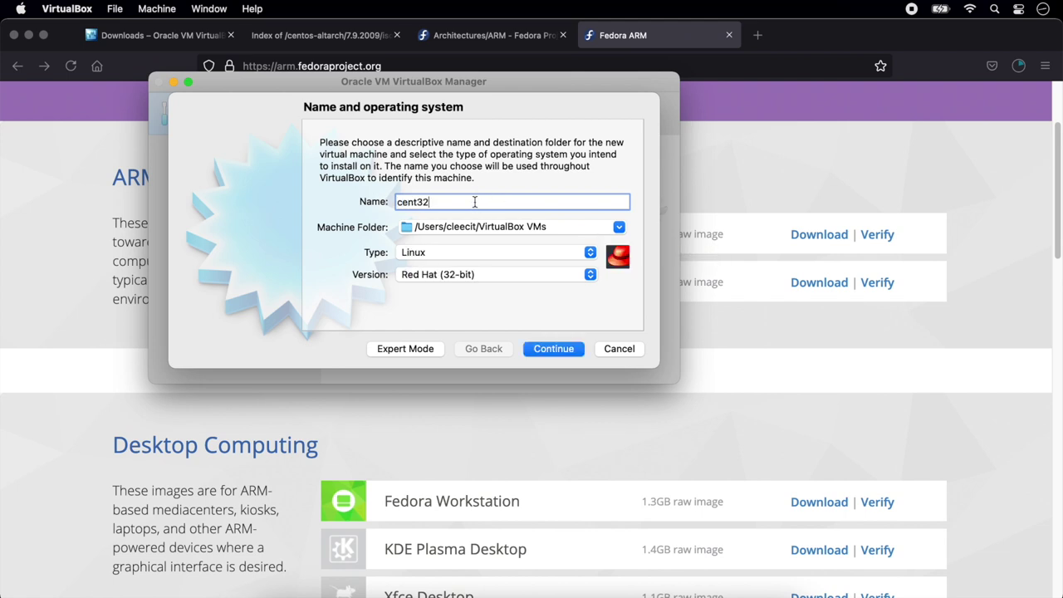
left_click(554, 349)
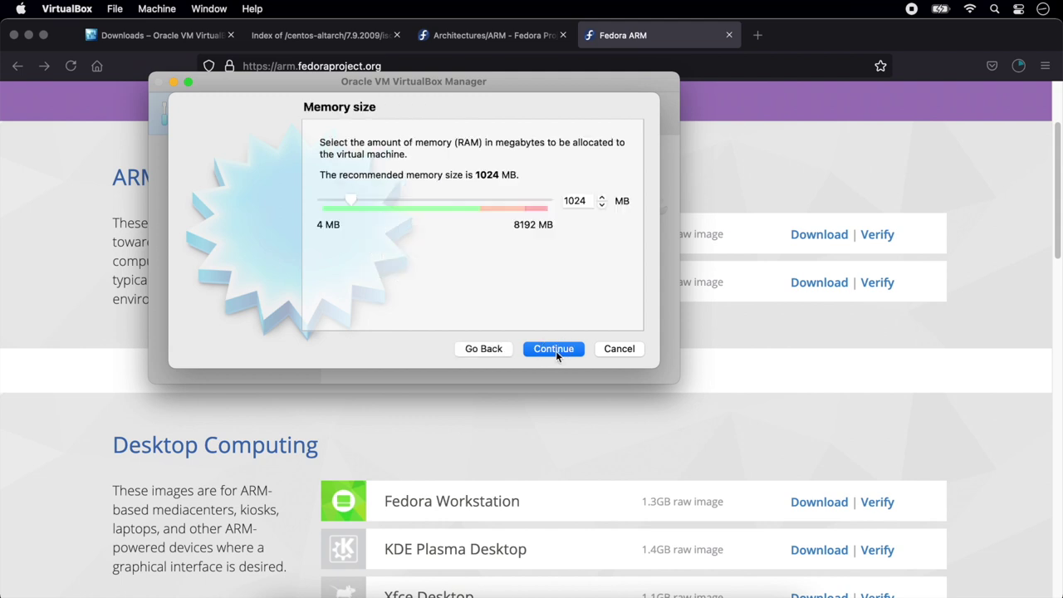
Set the virtual machine's memory size to 2048 MB.
left_click_drag(585, 201, 529, 199)
type("2048")
left_click(557, 350)
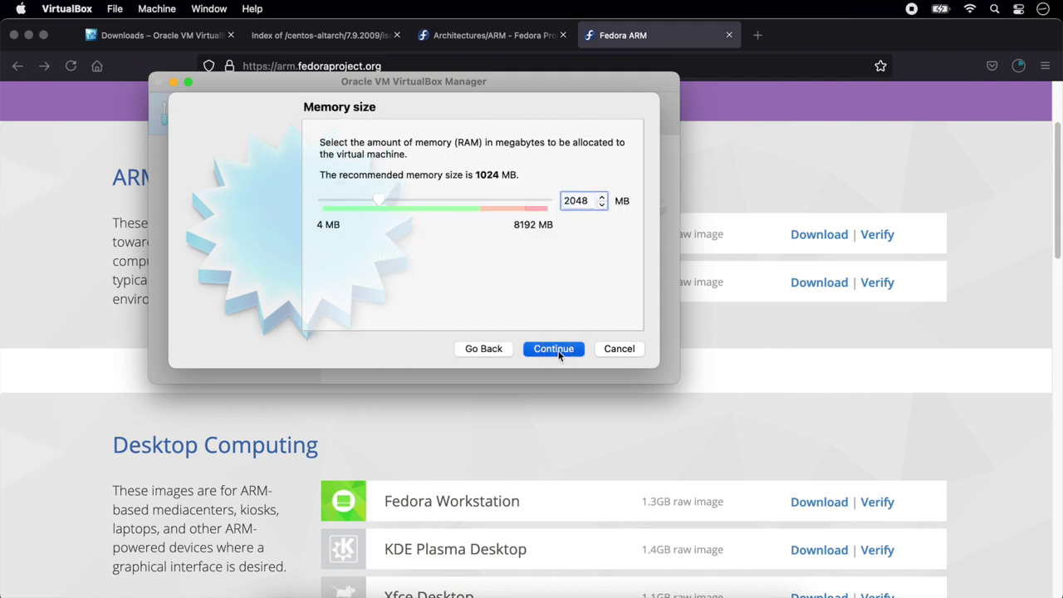
Create a new VDI virtual hard disk of 8.00 GB for the machine, keeping the suggested file location.
left_click(562, 349)
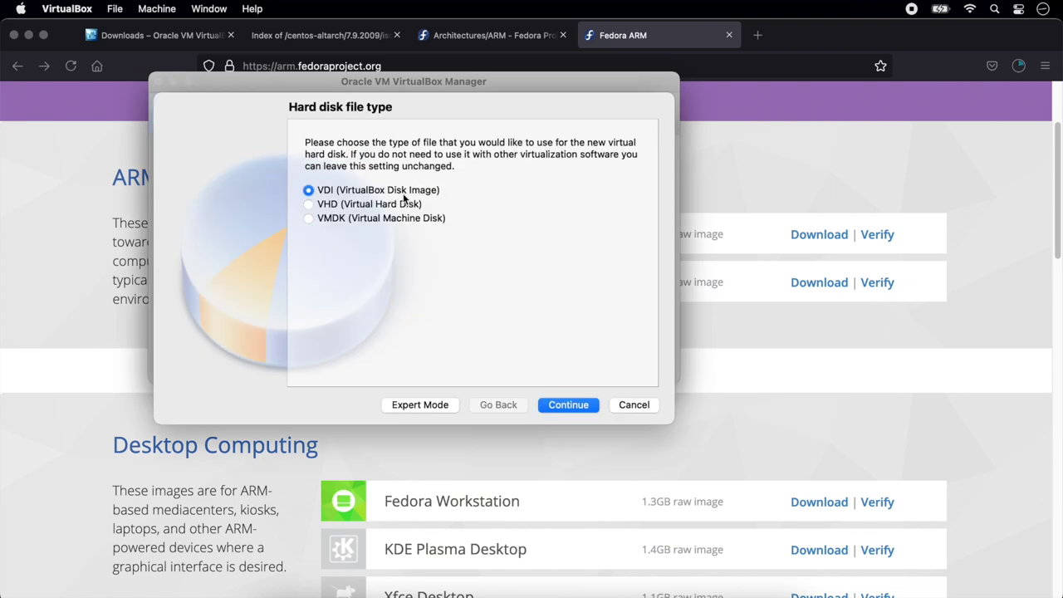
left_click(571, 407)
left_click(587, 409)
left_click(587, 407)
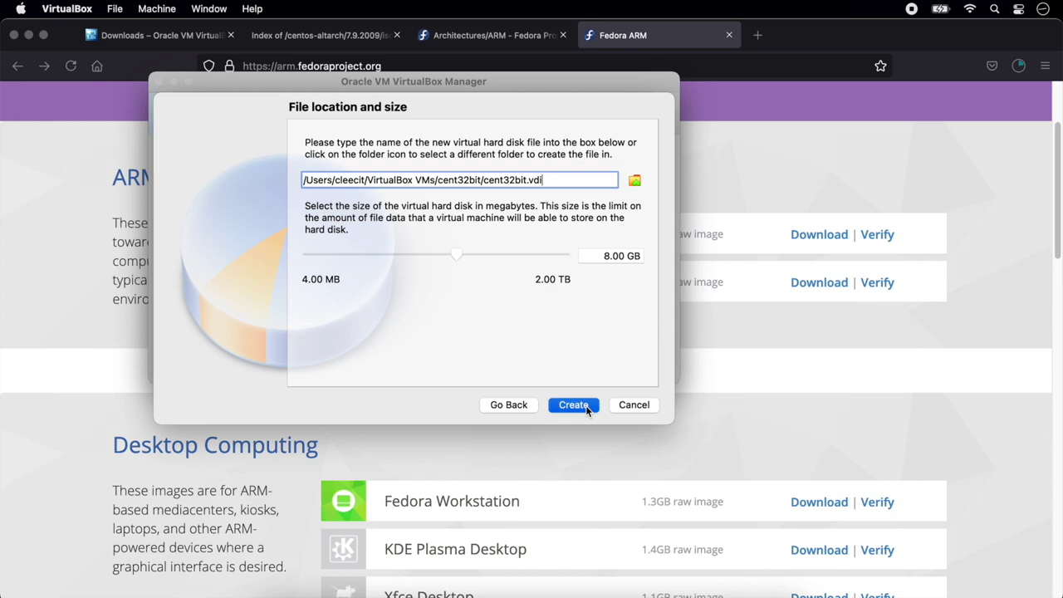
In the cent32bit storage settings, attach CentOS-7-i386-NetInstall-2009.iso from Downloads to the empty IDE optical drive.
left_click(371, 110)
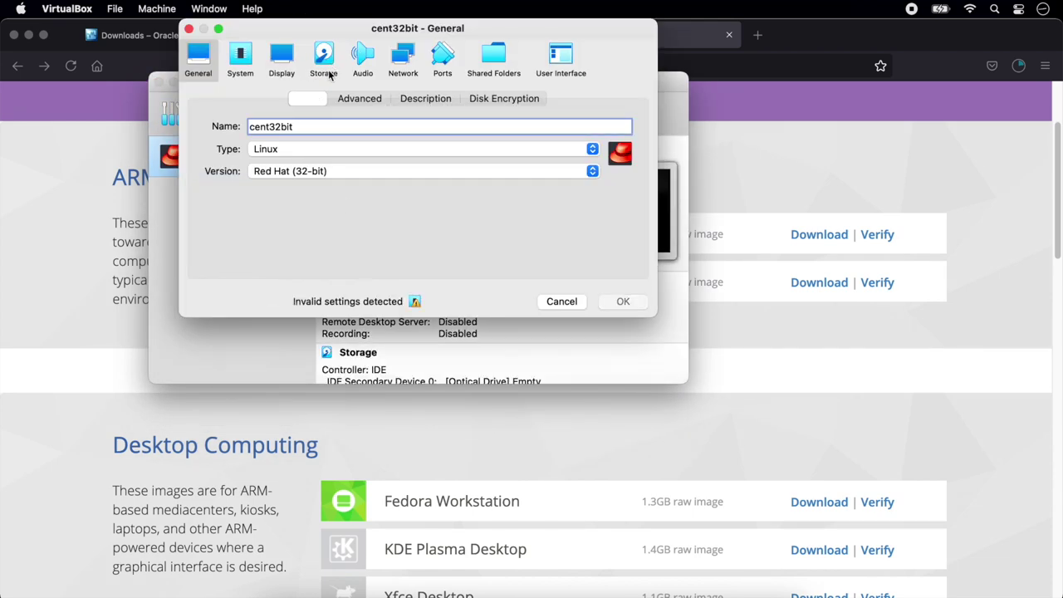
left_click(324, 57)
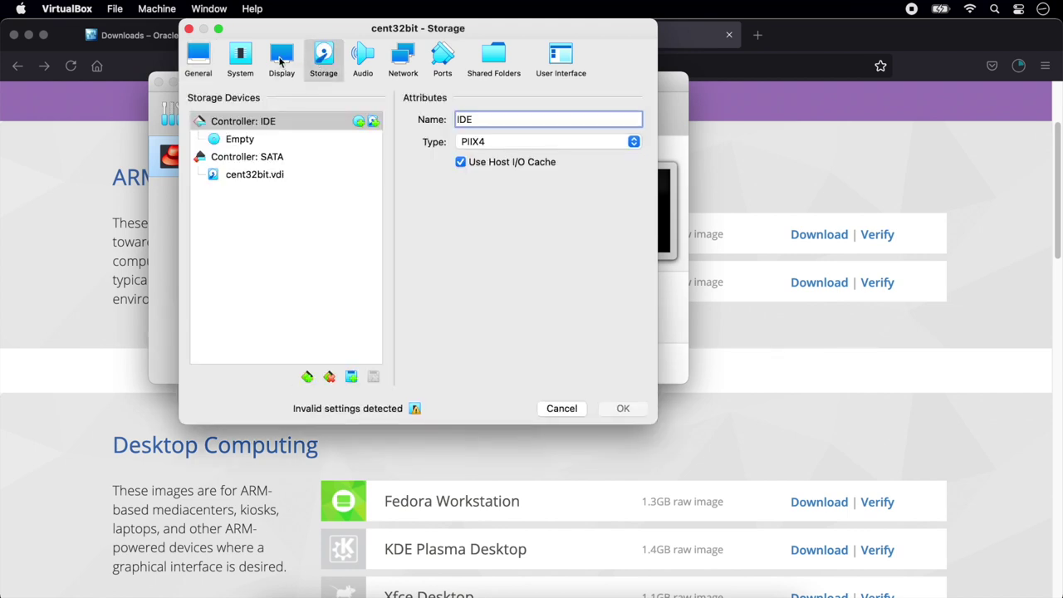
left_click(238, 139)
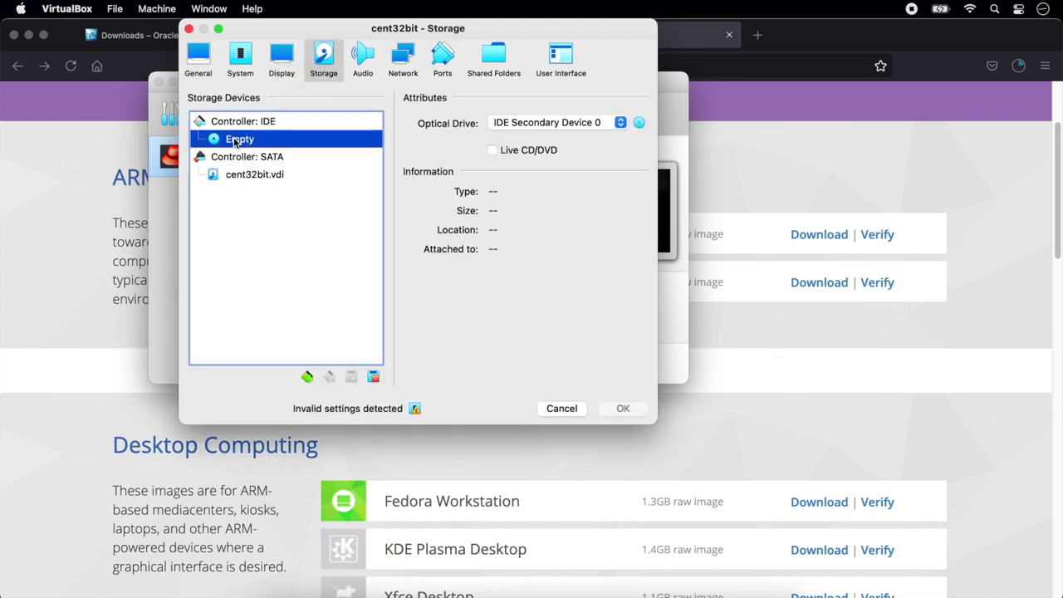
left_click(619, 124)
left_click(619, 124)
left_click(639, 122)
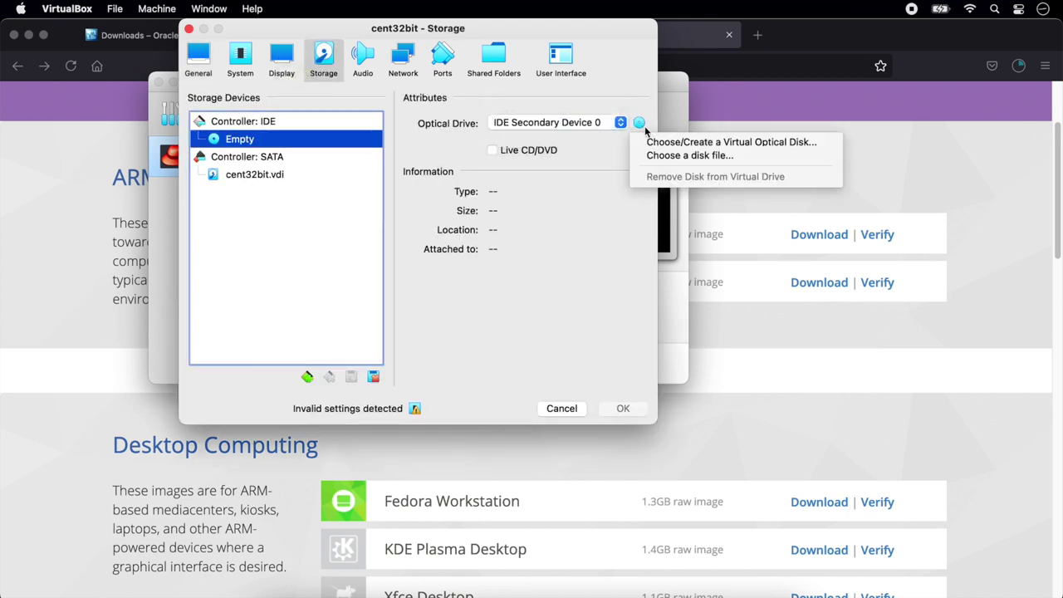
left_click(694, 157)
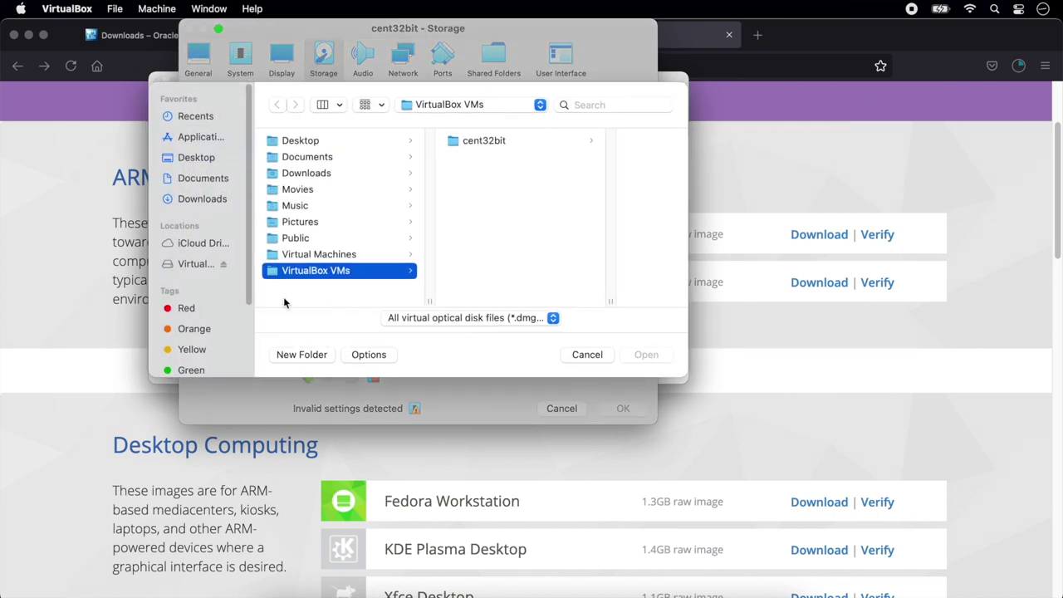
left_click(206, 199)
left_click(555, 230)
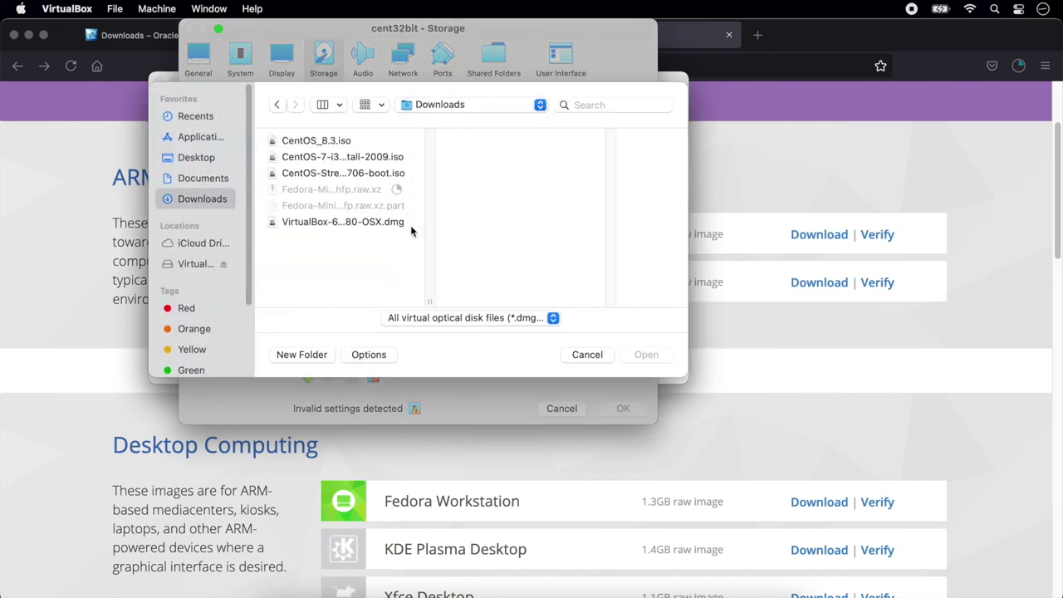
left_click(324, 158)
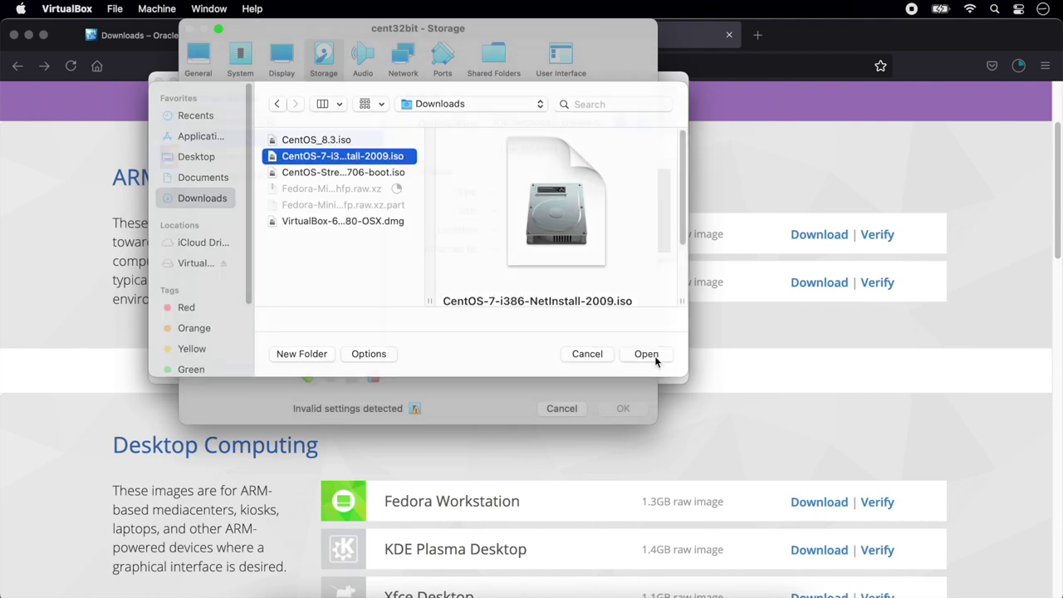
left_click(653, 356)
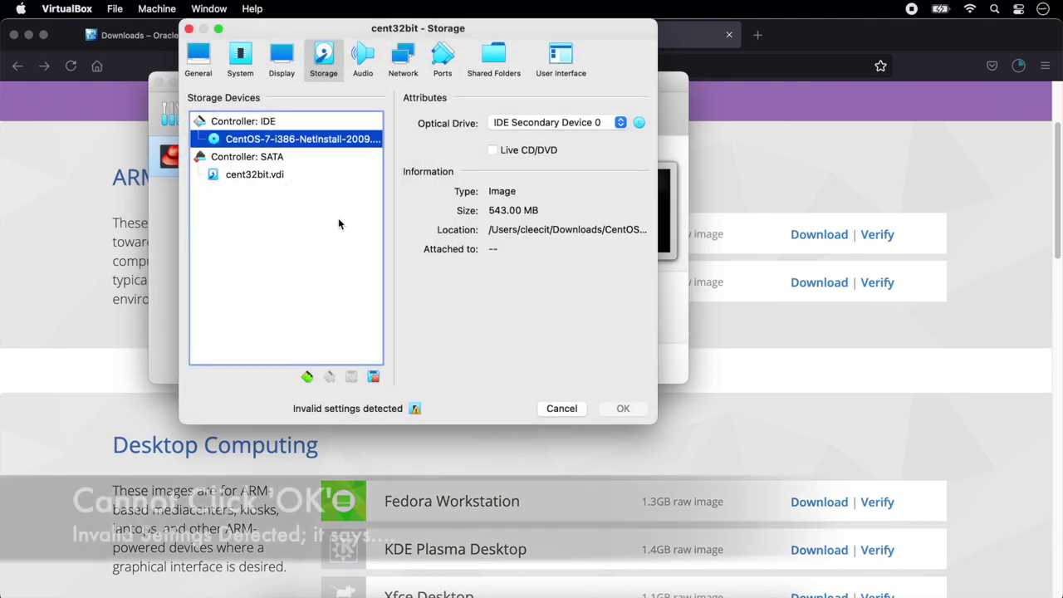
Try to apply the cent32bit settings, and inspect the invalid settings warning in the General settings.
left_click(625, 408)
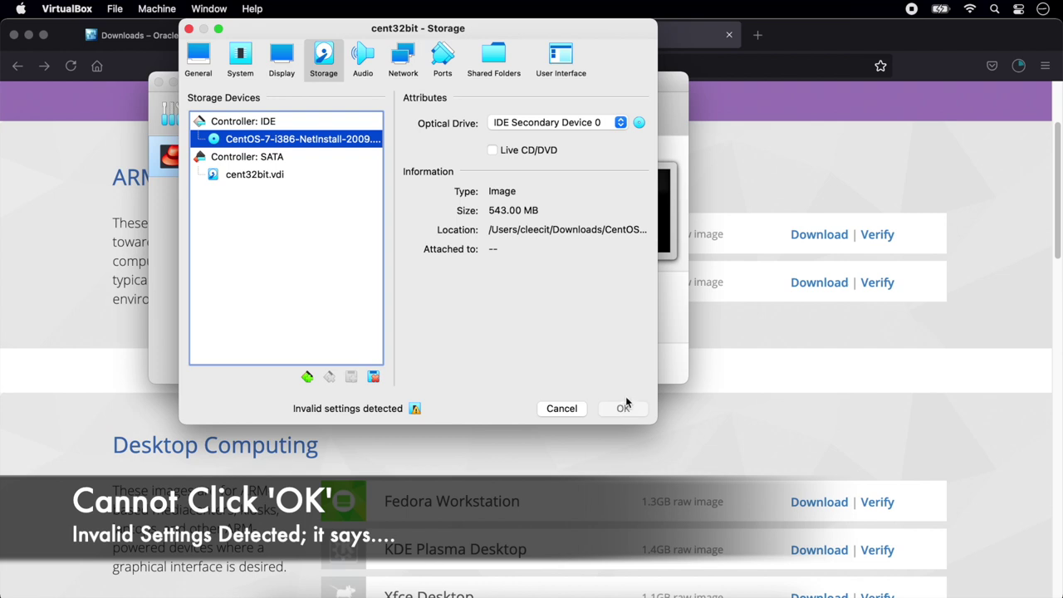
left_click(210, 55)
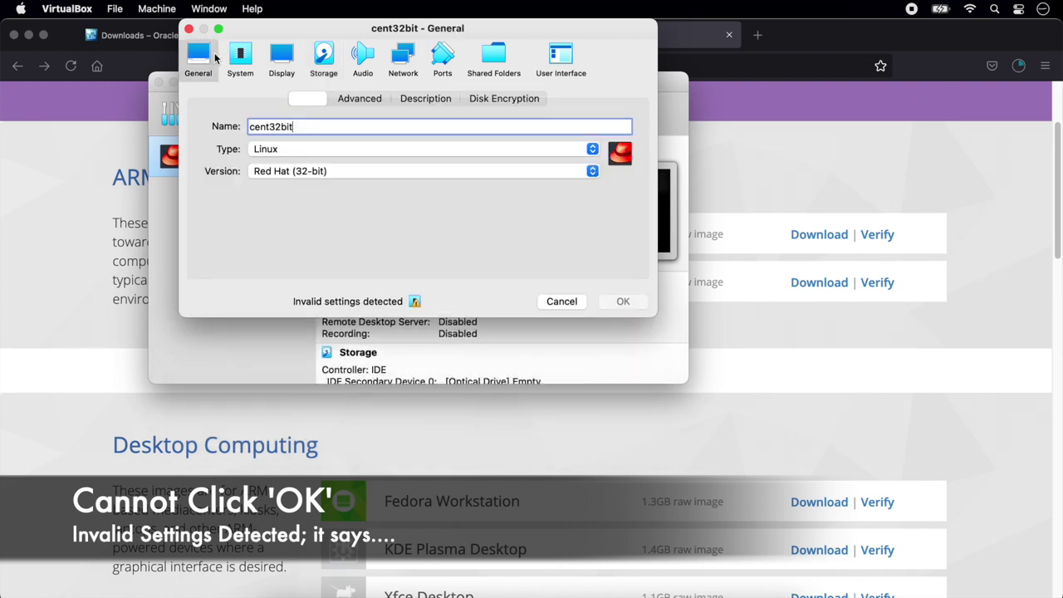
left_click(415, 302)
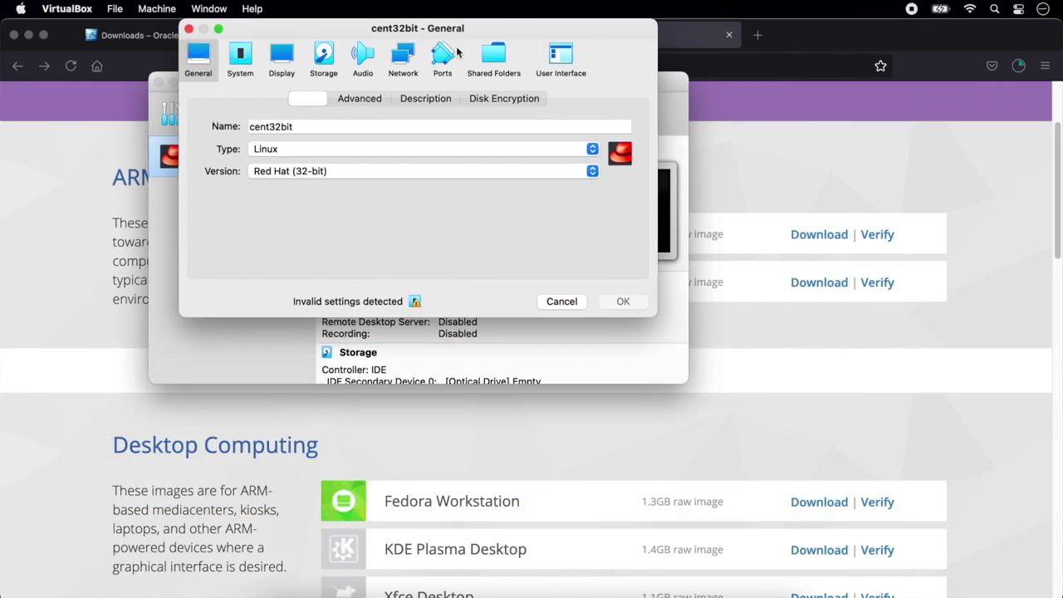
Move Optical to the top of cent32bit's boot order, turn off nested paging, and review the processor and motherboard settings.
left_click(249, 66)
left_click_drag(362, 190, 366, 174)
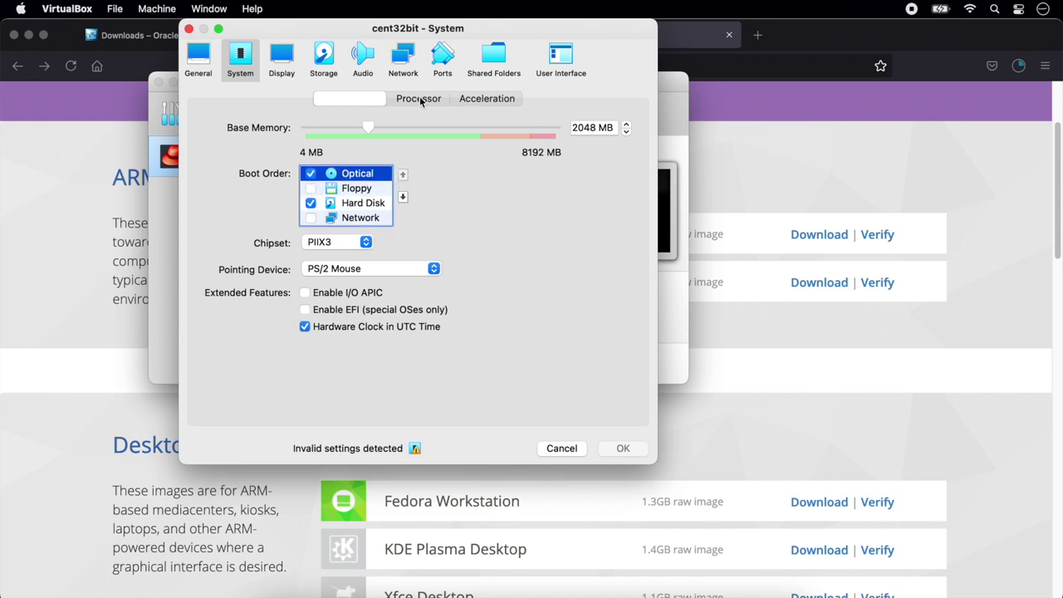
left_click(421, 99)
left_click(487, 98)
left_click(413, 158)
left_click(400, 129)
left_click(420, 98)
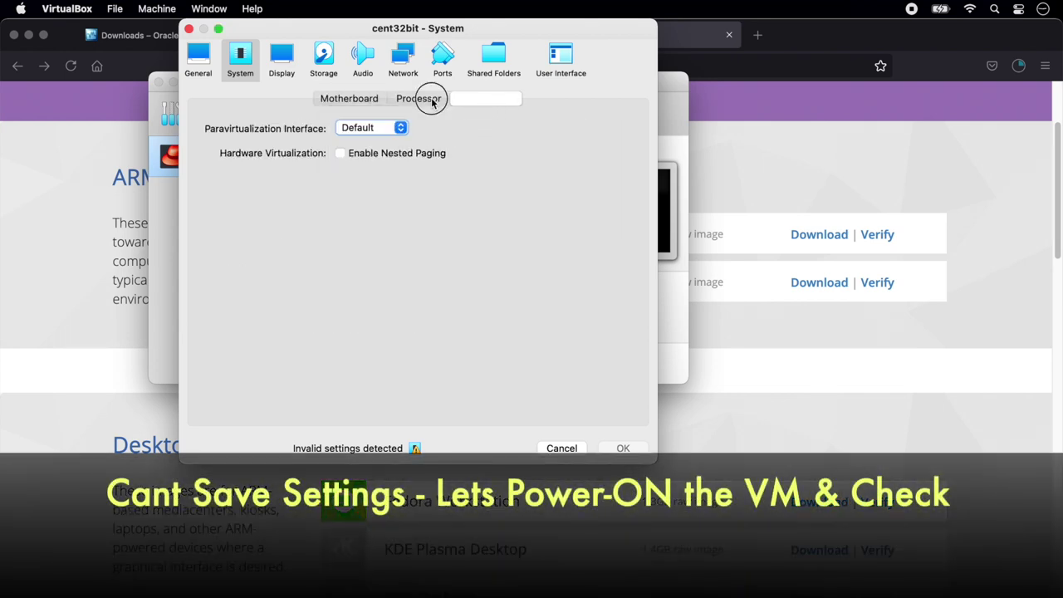
left_click(419, 98)
left_click(349, 98)
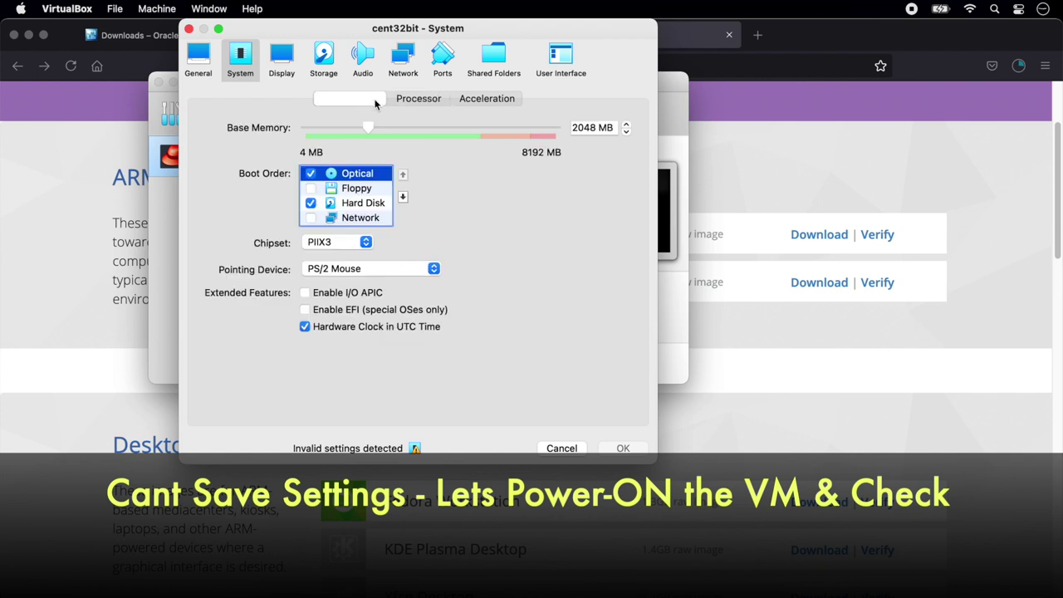
Check cent32bit's storage, shared folders, ports, network and audio settings and the invalid settings warning, and discard the changes.
left_click(323, 58)
left_click(620, 124)
left_click(615, 125)
left_click(639, 122)
left_click(664, 176)
left_click(493, 58)
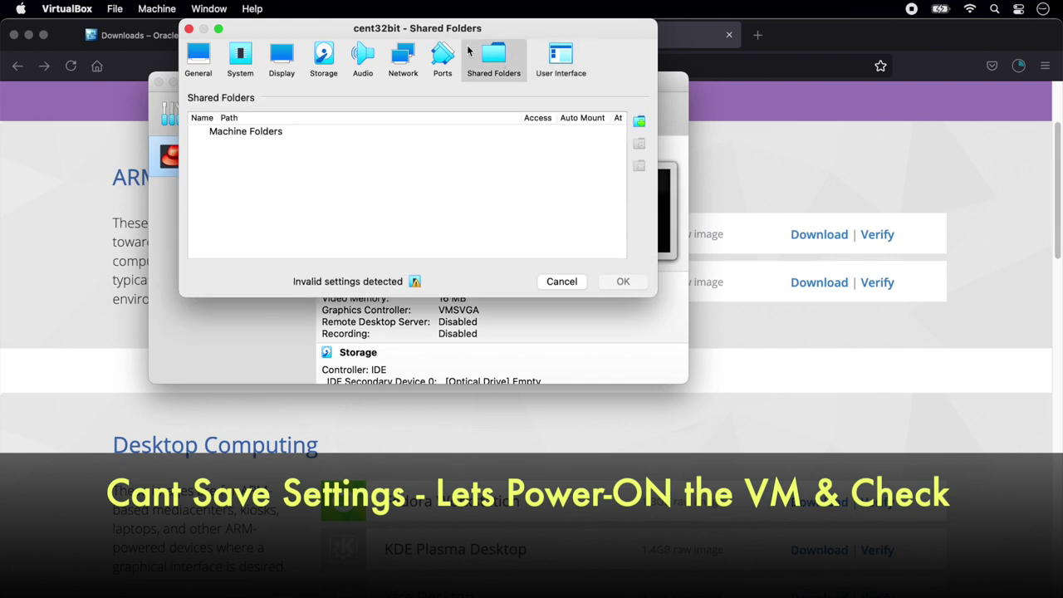
left_click(442, 58)
left_click(403, 58)
left_click(362, 58)
left_click(201, 66)
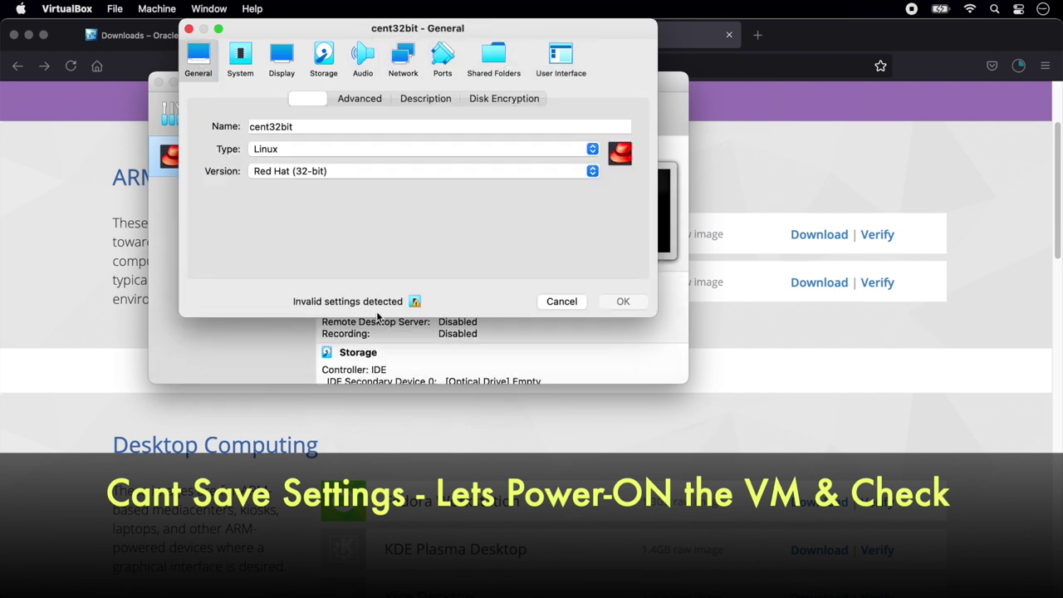
mouse_move(413, 303)
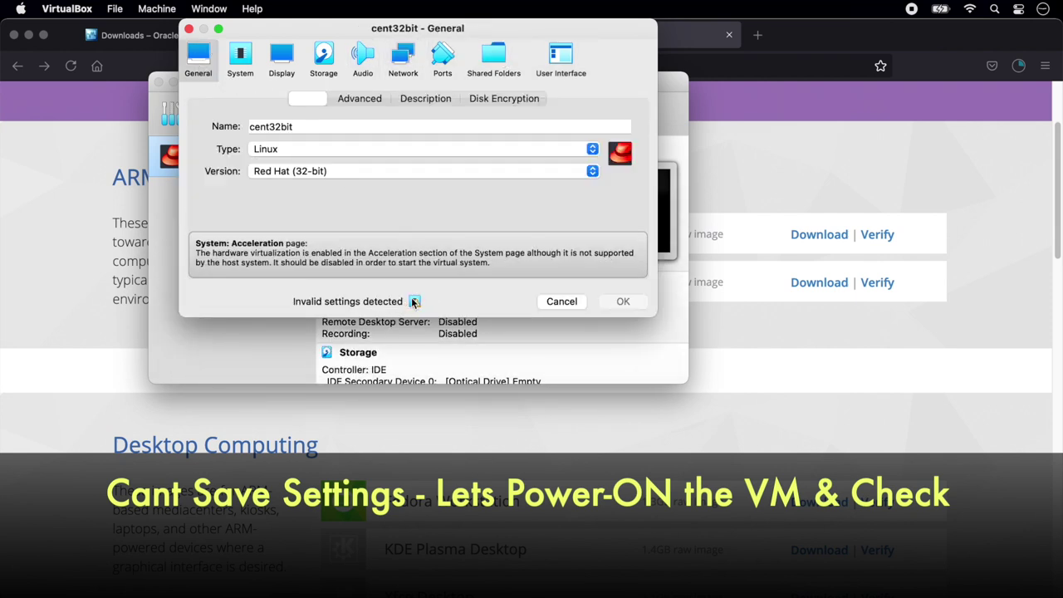
left_click(579, 303)
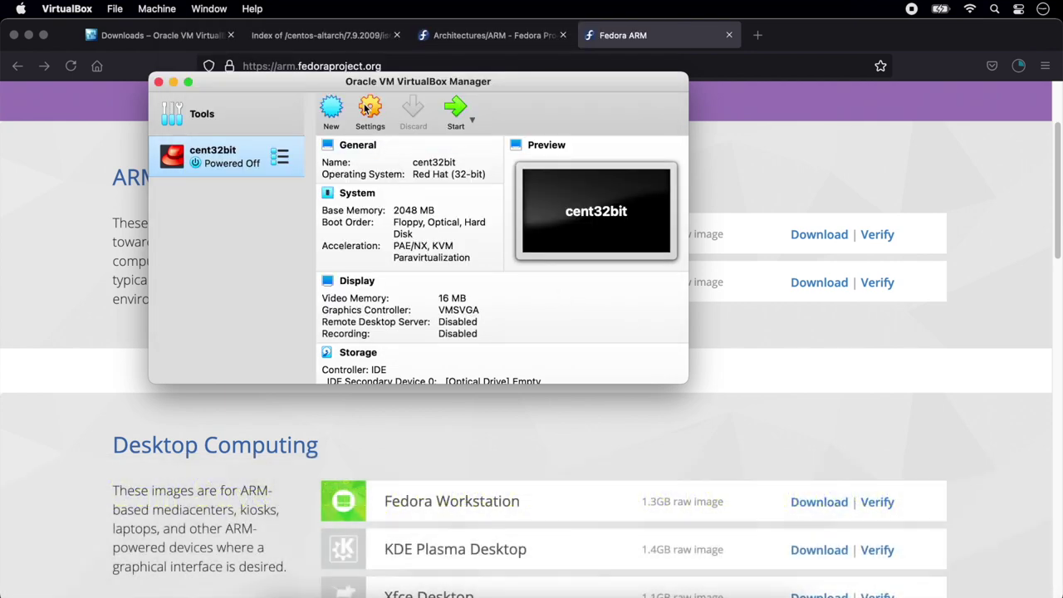
Try to start the cent32bit virtual machine, read the details of the session error and dismiss it.
left_click(456, 111)
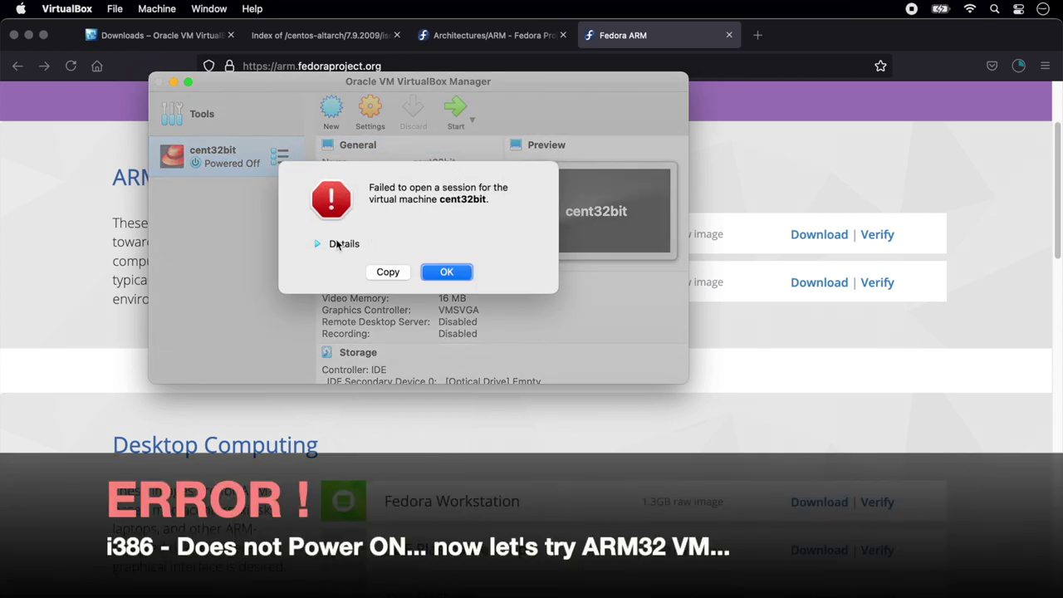
left_click(319, 244)
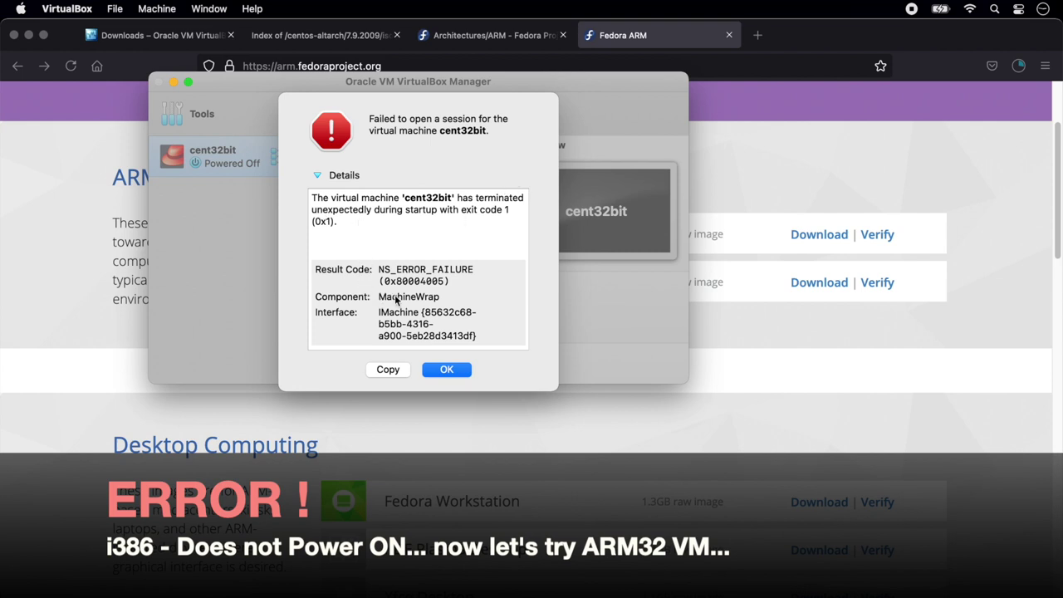
left_click_drag(407, 313, 452, 326)
left_click(448, 370)
Check the status of the Fedora-Minimal-34-1.2 armhfp download in Firefox and return to VirtualBox.
left_click(1022, 74)
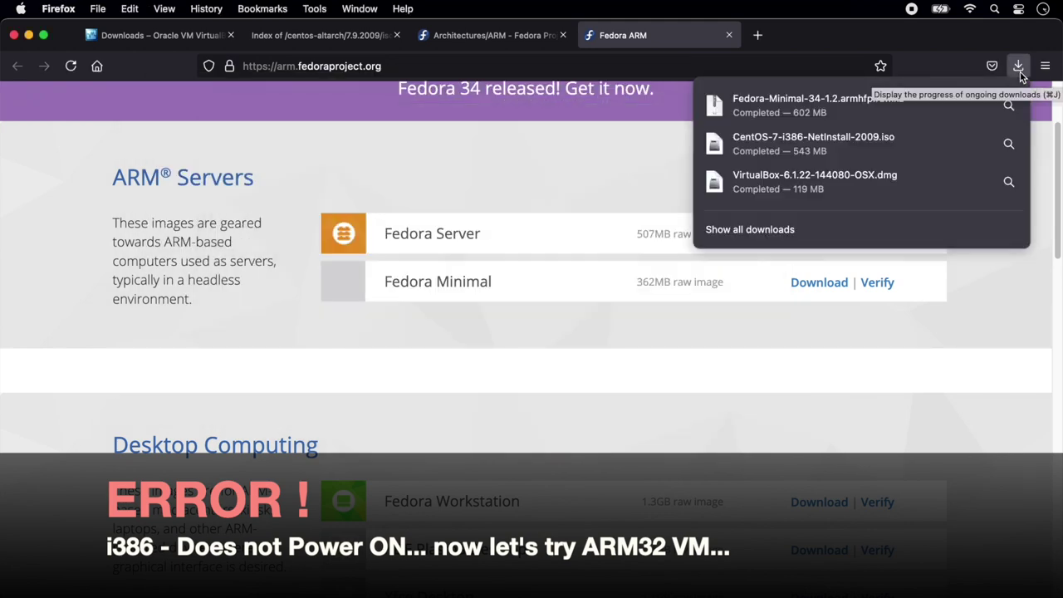
left_click(1020, 74)
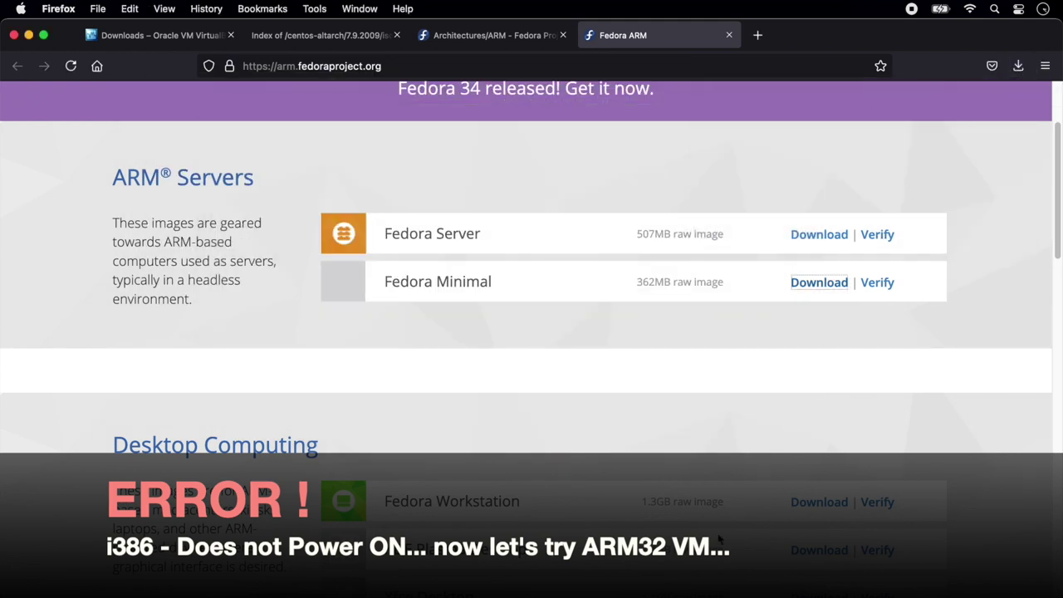
left_click(632, 592)
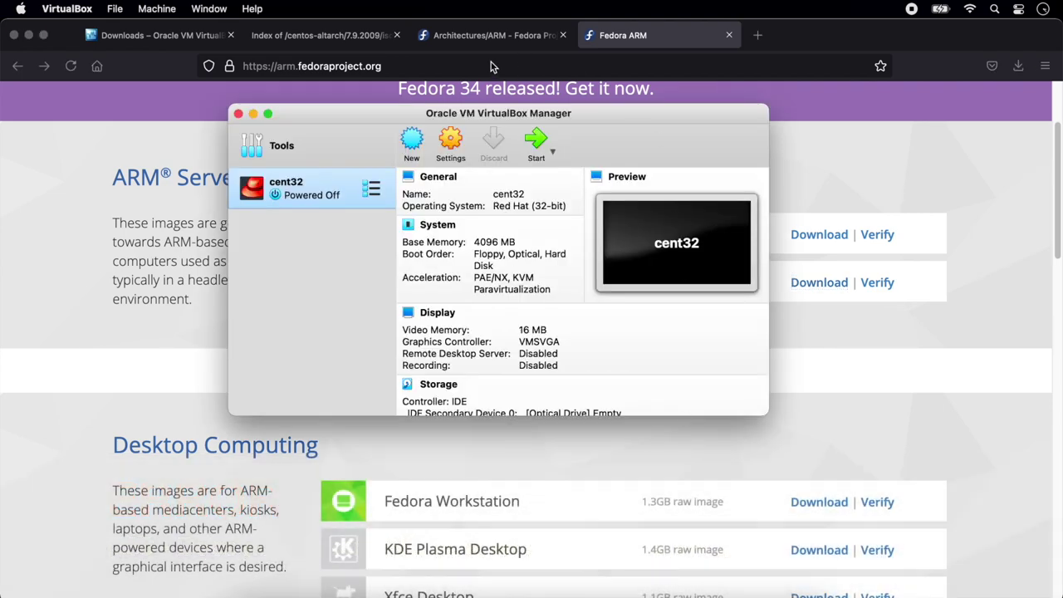
Remove the cent32 virtual machine and delete all of its files.
right_click(334, 191)
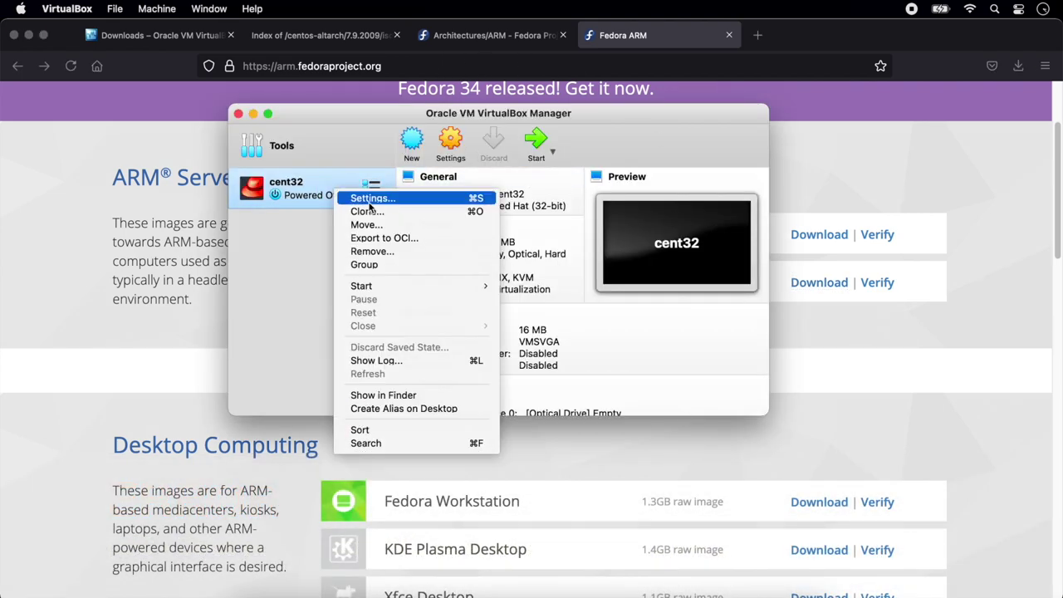
left_click(413, 252)
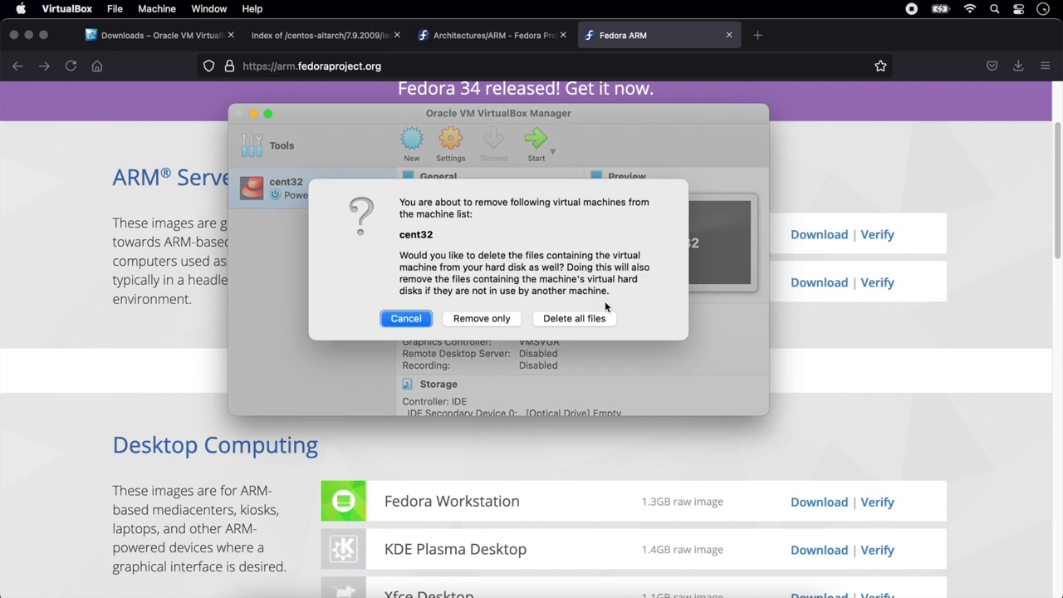
left_click(569, 318)
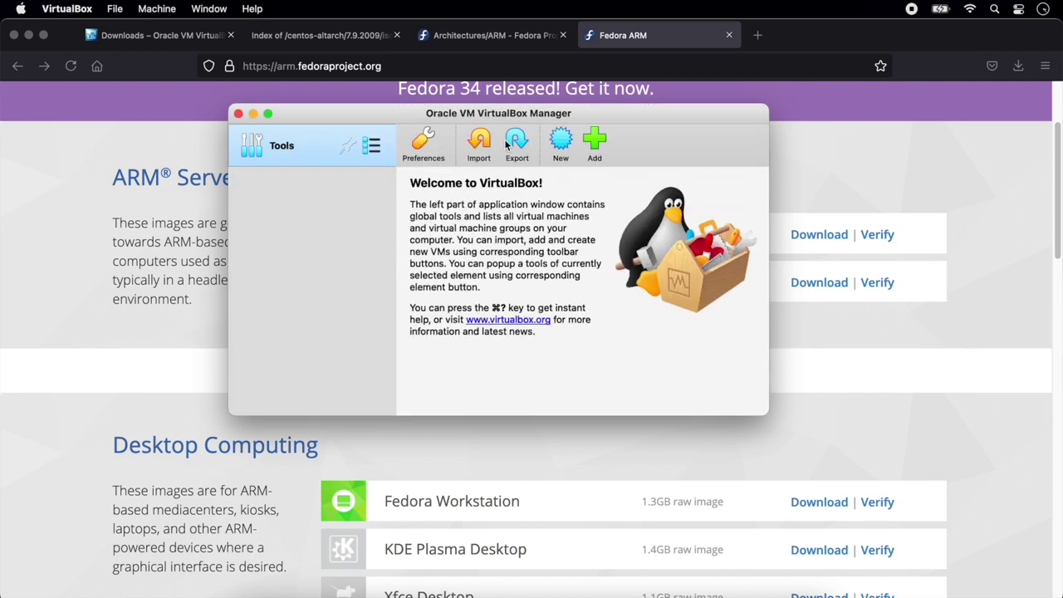
Set up a new Linux virtual machine named fed32, version Fedora (32-bit), with 2048 MB of memory.
left_click(561, 141)
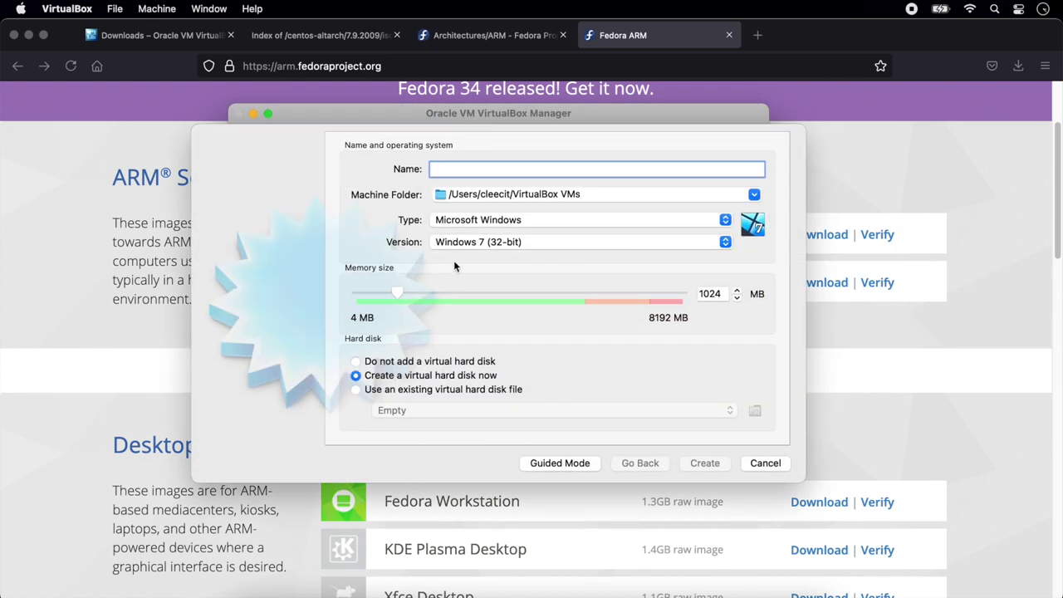
left_click(526, 225)
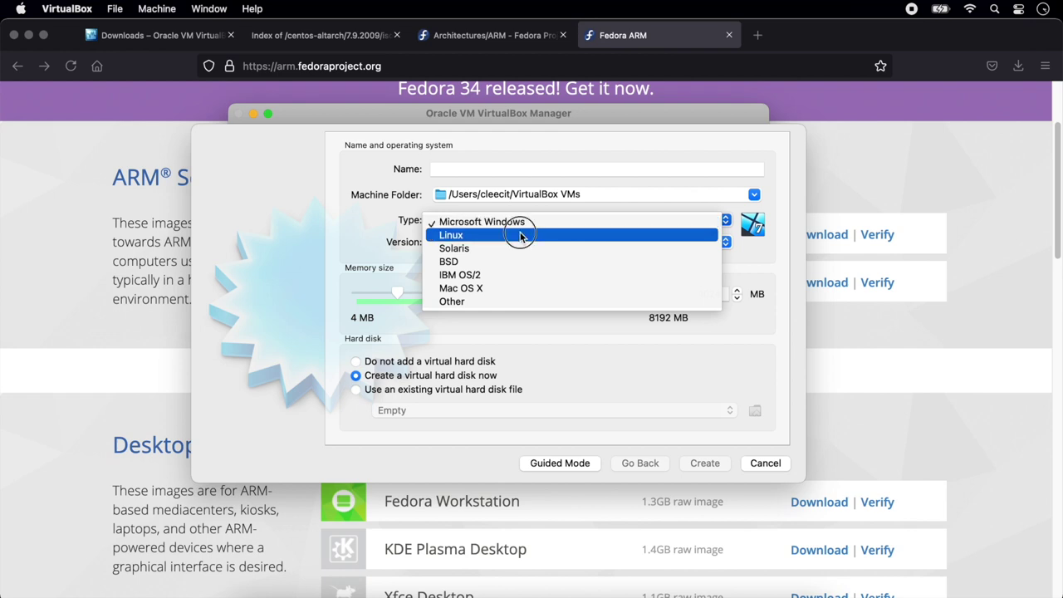
left_click(520, 233)
left_click(486, 242)
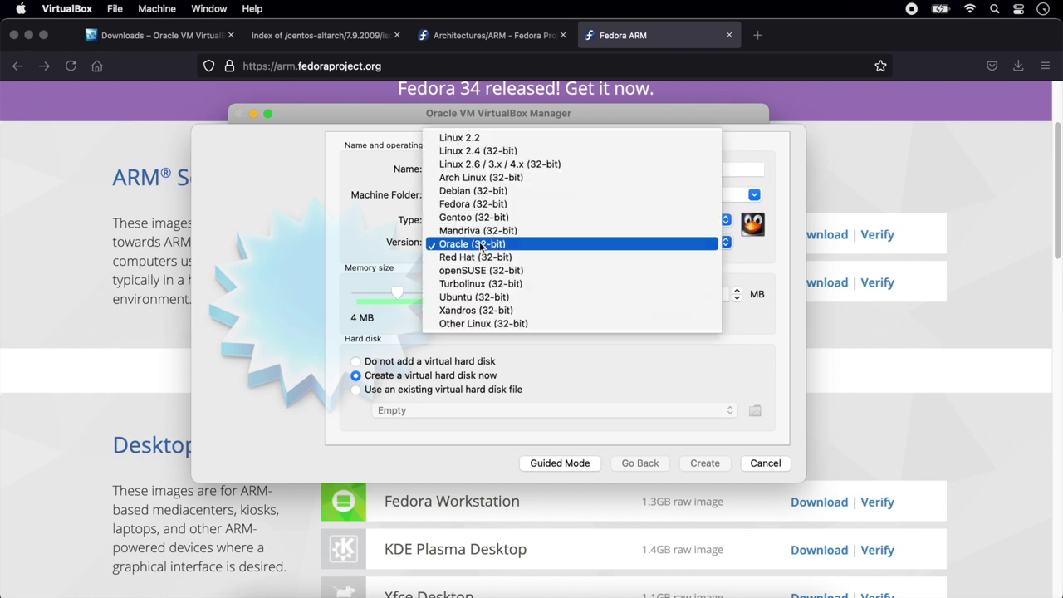
left_click(481, 205)
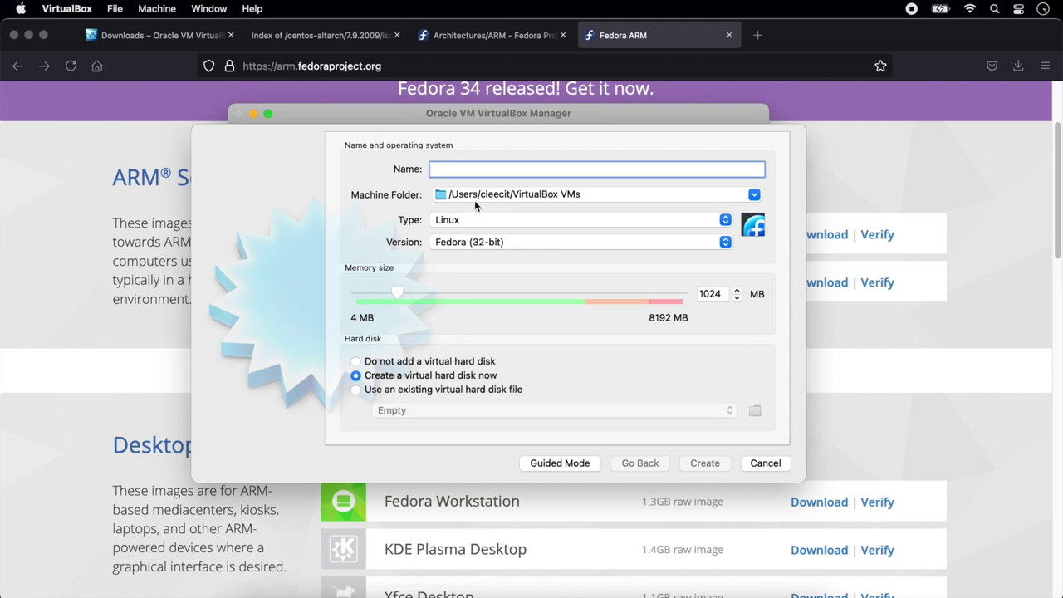
type("fed")
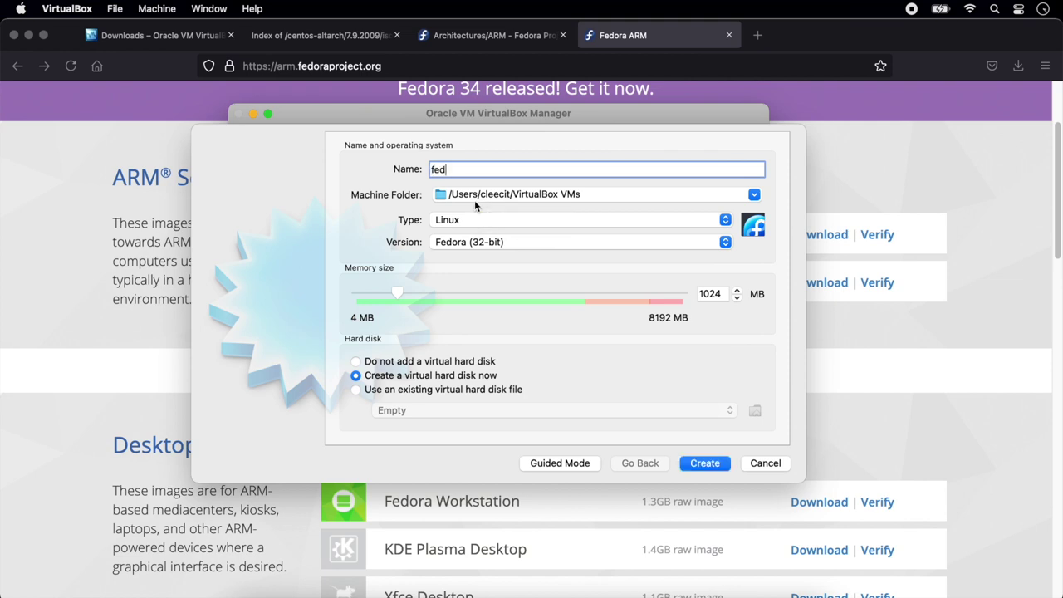
type("32")
double_click(714, 293)
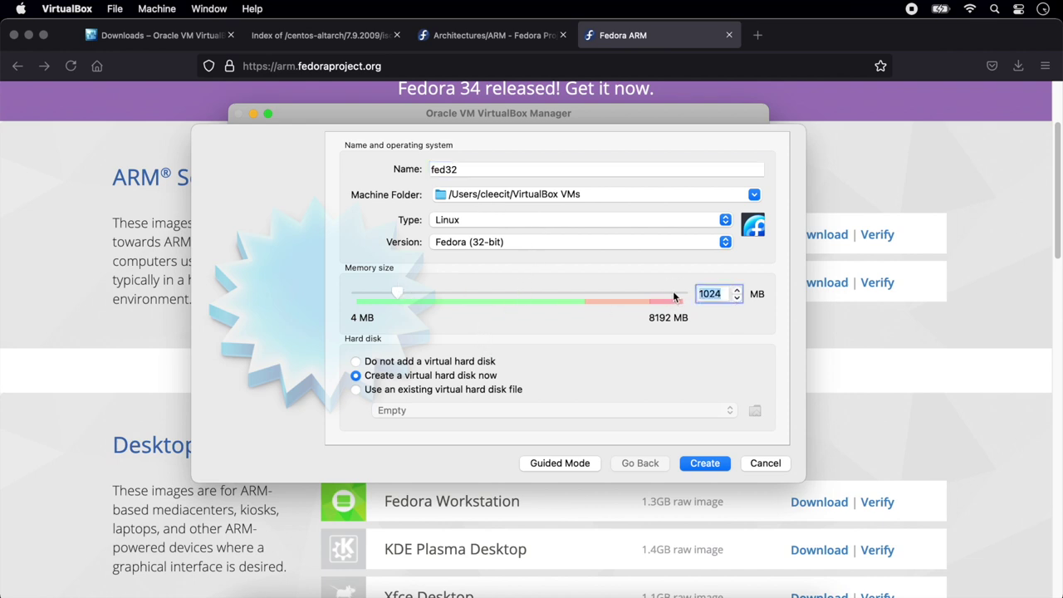
type("2048")
Create fed32 with a dynamically allocated VDI hard disk of 34.80 GB in the suggested file location.
left_click(705, 464)
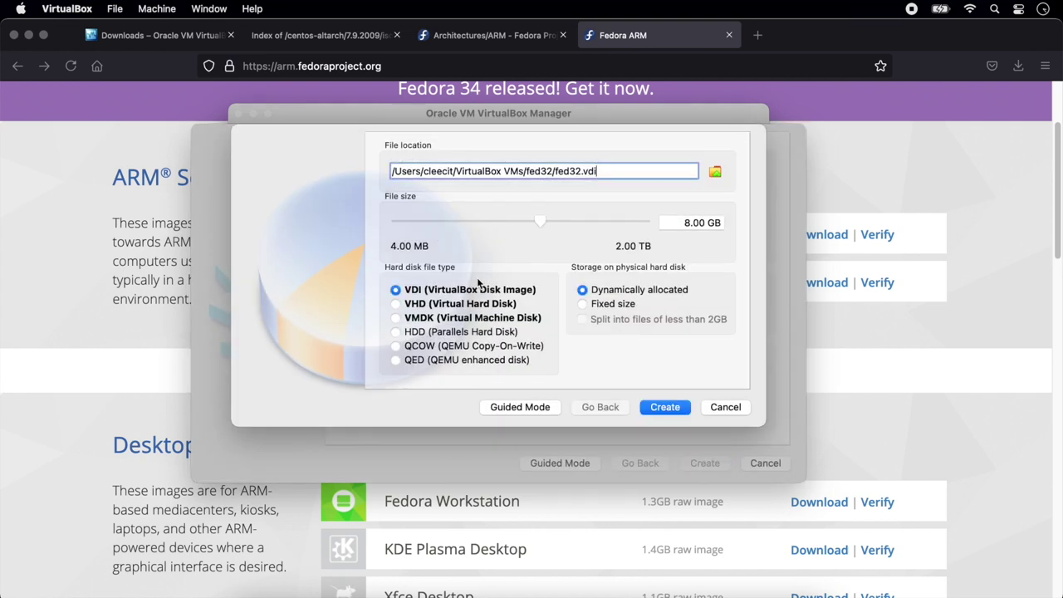
left_click(683, 224)
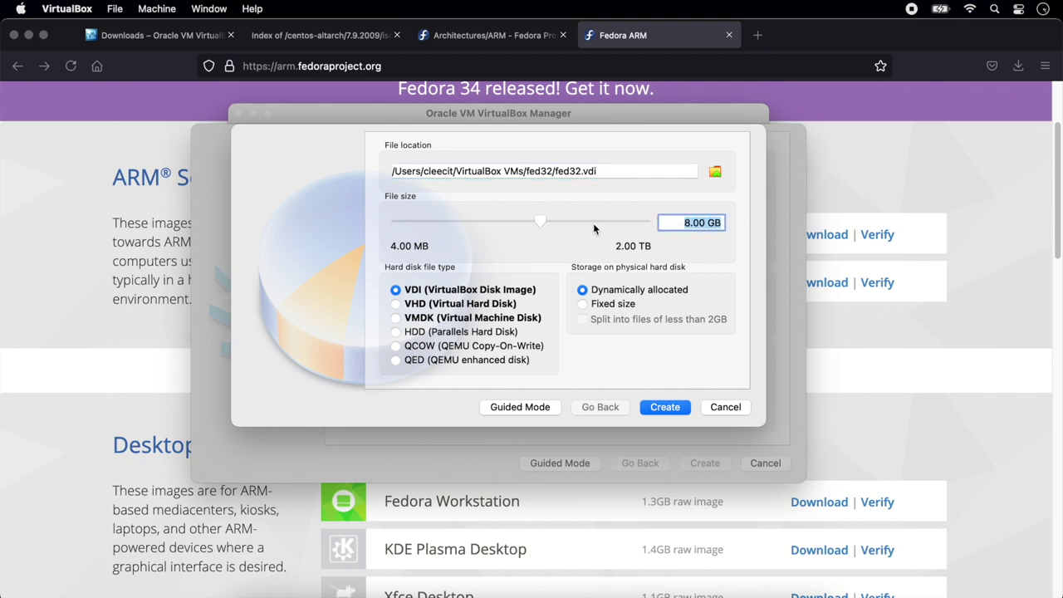
left_click(566, 222)
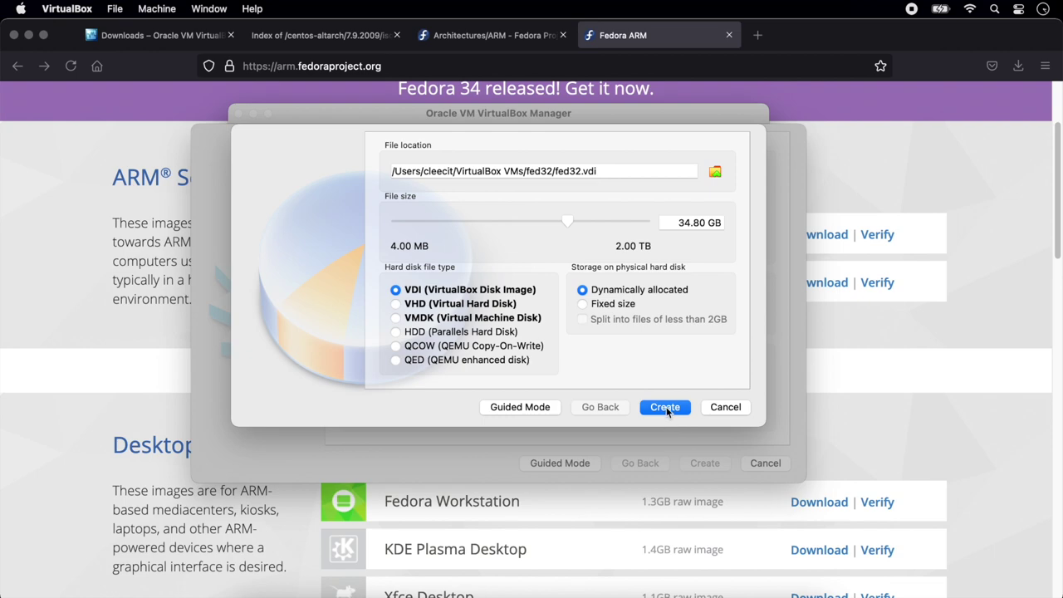
left_click(667, 409)
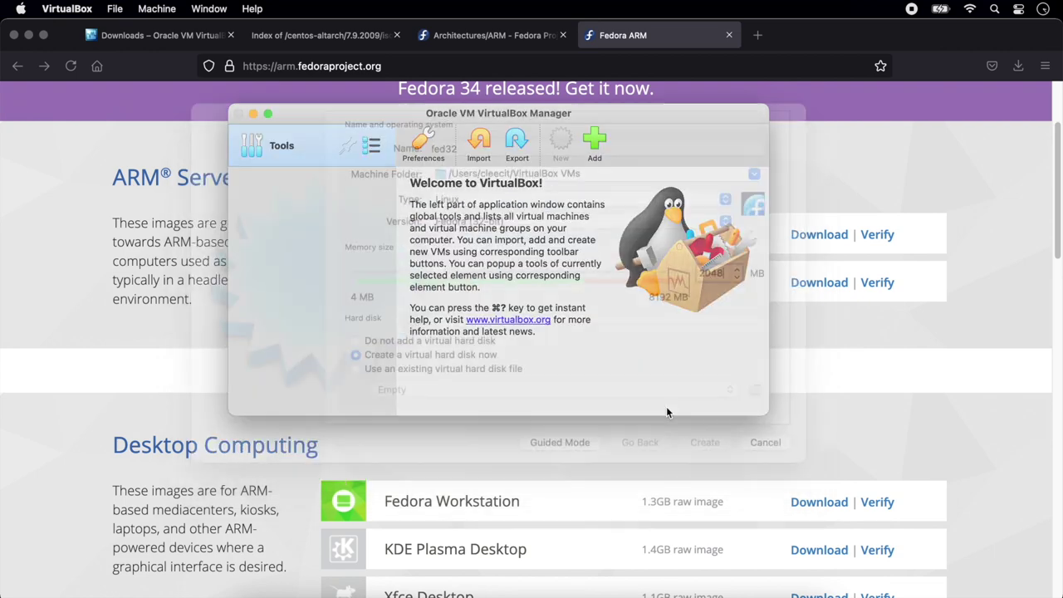
Try to start the fed32 virtual machine, read the details of the session error and dismiss it.
left_click(536, 143)
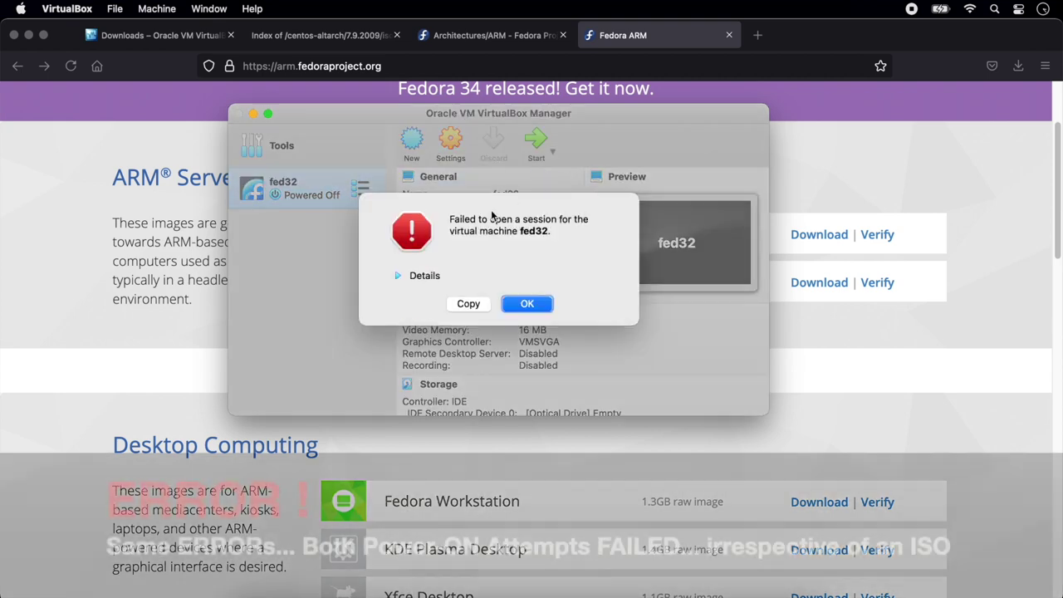
left_click(398, 276)
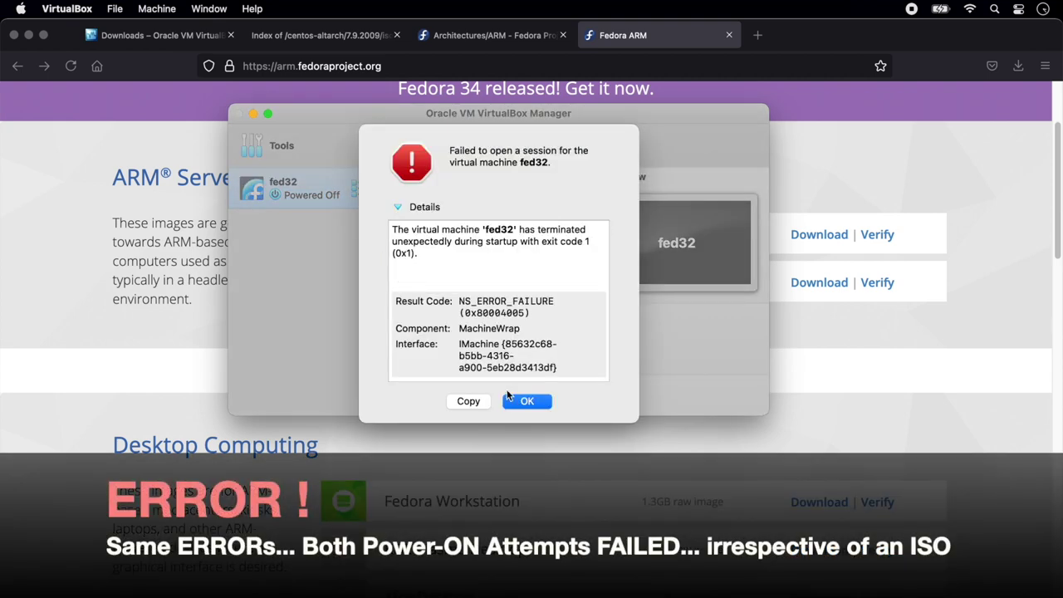
left_click(525, 401)
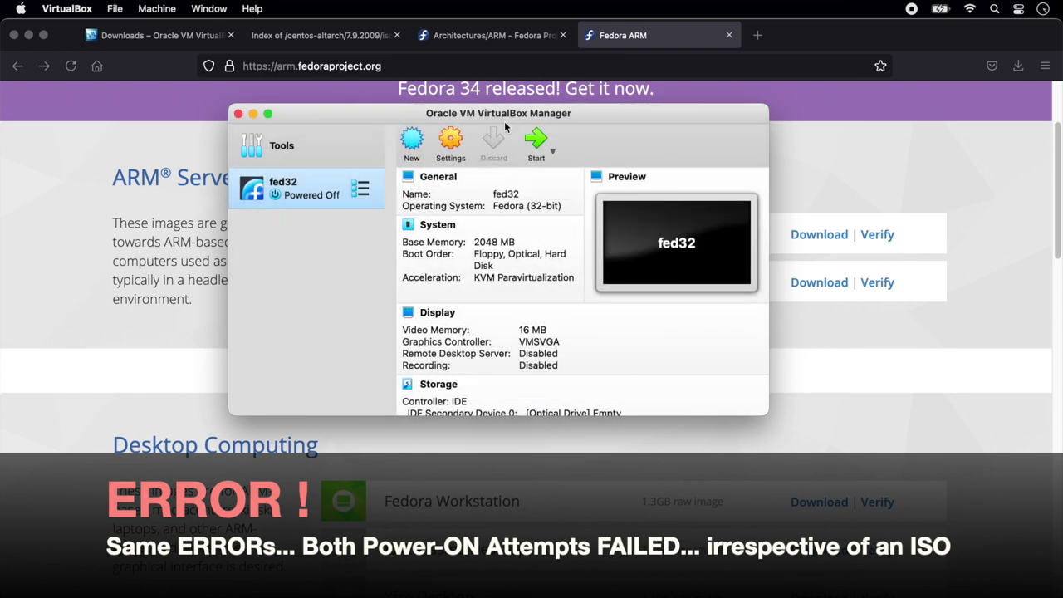
Inspect fed32's system acceleration settings, its paravirtualization options and the invalid settings warning.
left_click(448, 139)
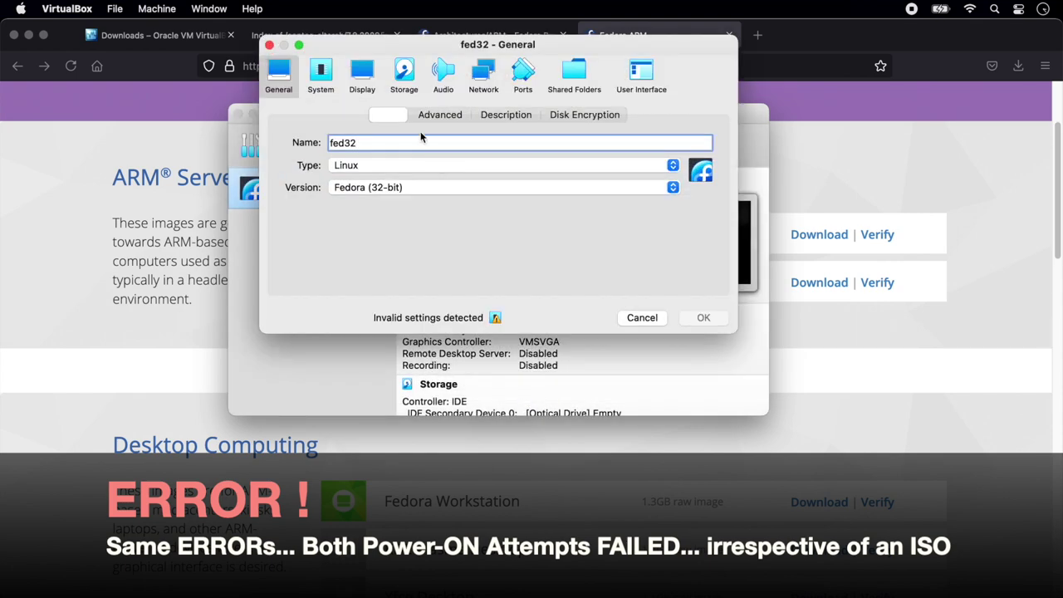
left_click(320, 79)
left_click(541, 117)
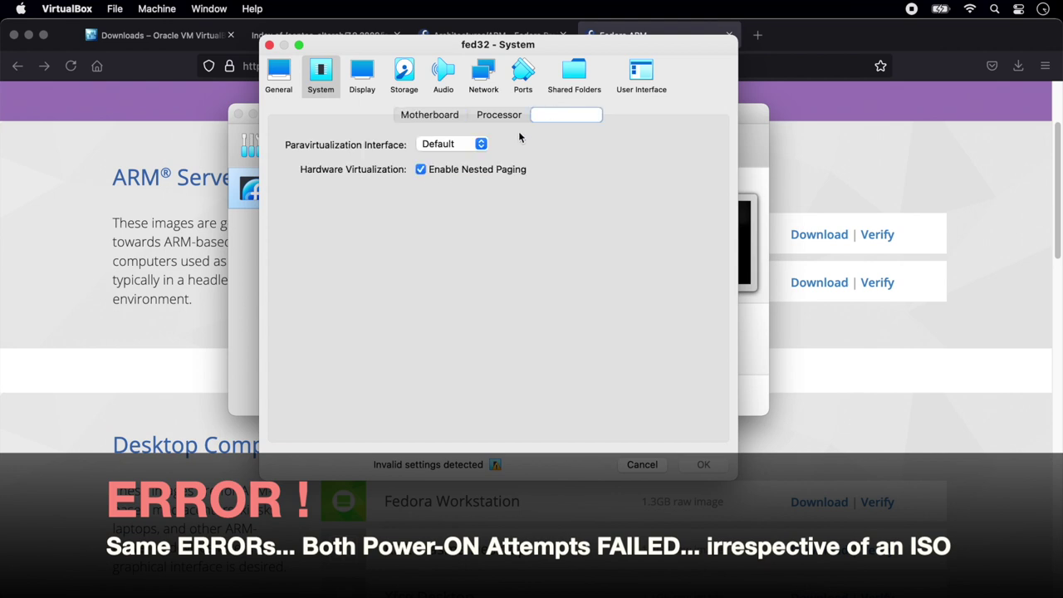
left_click(481, 143)
left_click(580, 143)
mouse_move(496, 468)
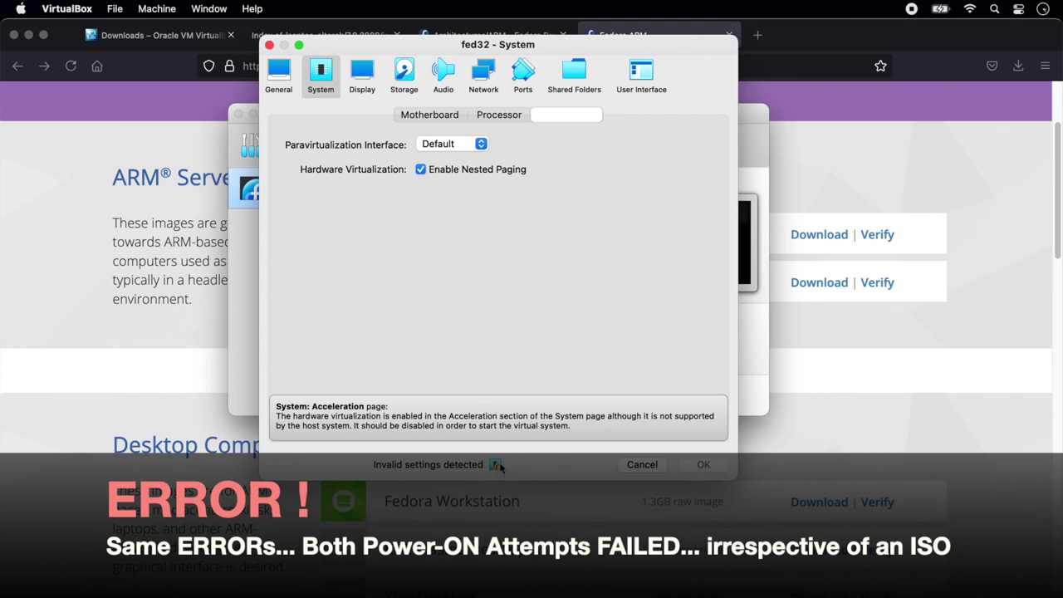
Try None and other paravirtualization interfaces for fed32 in turn, toggling nested paging off and on between them.
left_click(482, 144)
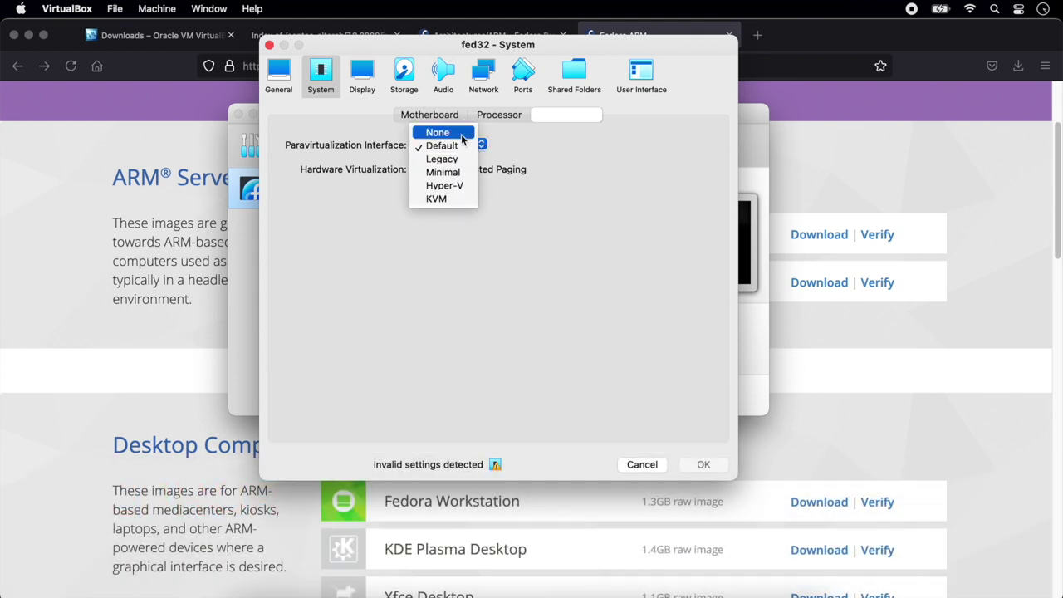
left_click(453, 133)
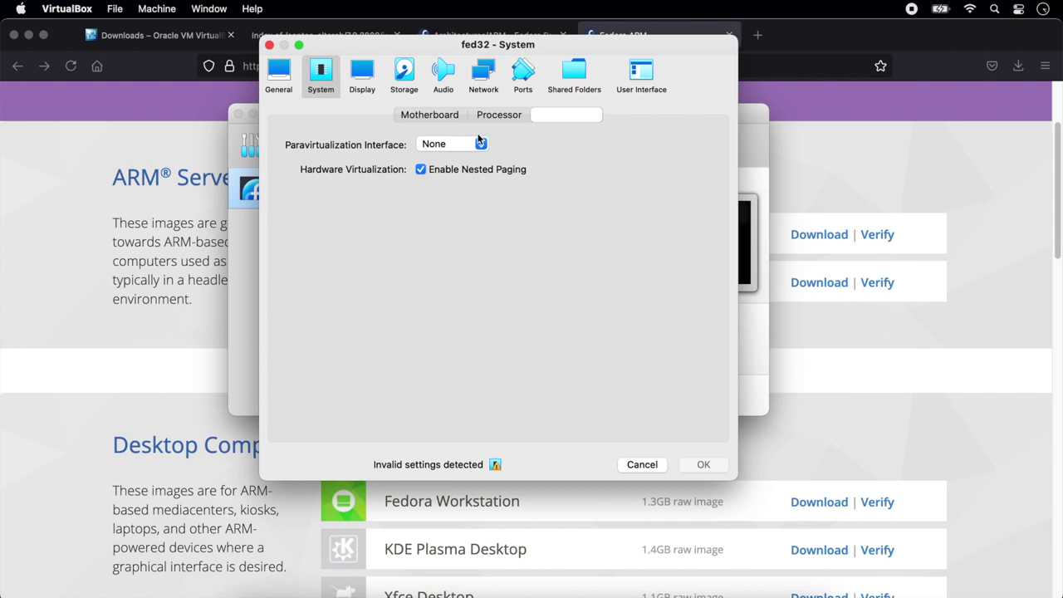
left_click(480, 143)
left_click(460, 171)
left_click(457, 170)
left_click(461, 169)
left_click(482, 145)
left_click(452, 157)
left_click(456, 167)
left_click(456, 167)
left_click(480, 144)
left_click(452, 157)
left_click(481, 145)
left_click(473, 158)
left_click(462, 170)
left_click(462, 170)
Examine fed32's processor, motherboard, display, storage and general settings and the invalid settings warning, and discard the pending changes.
left_click(487, 120)
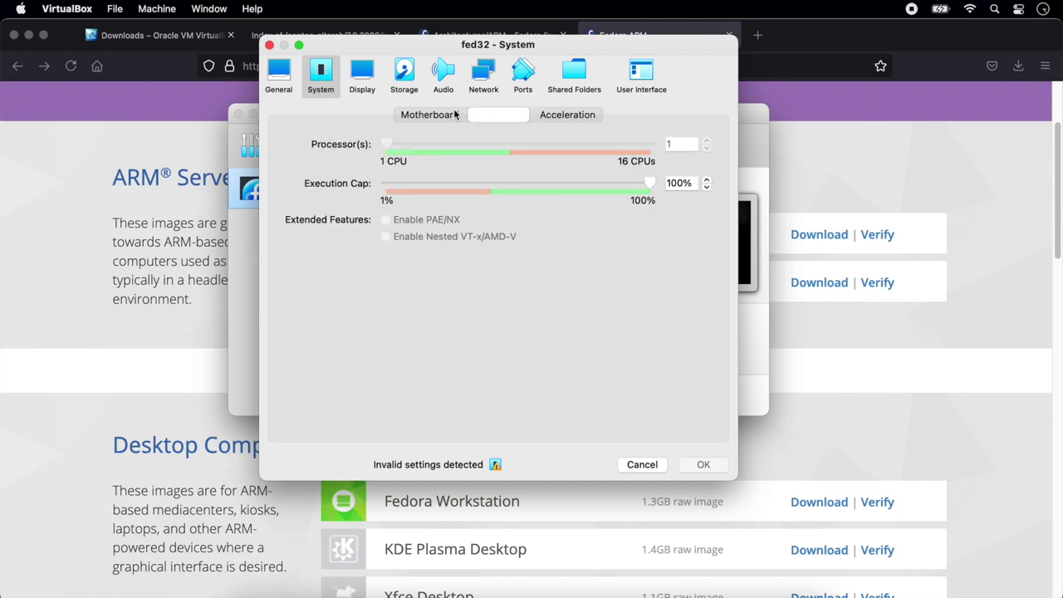
left_click(454, 114)
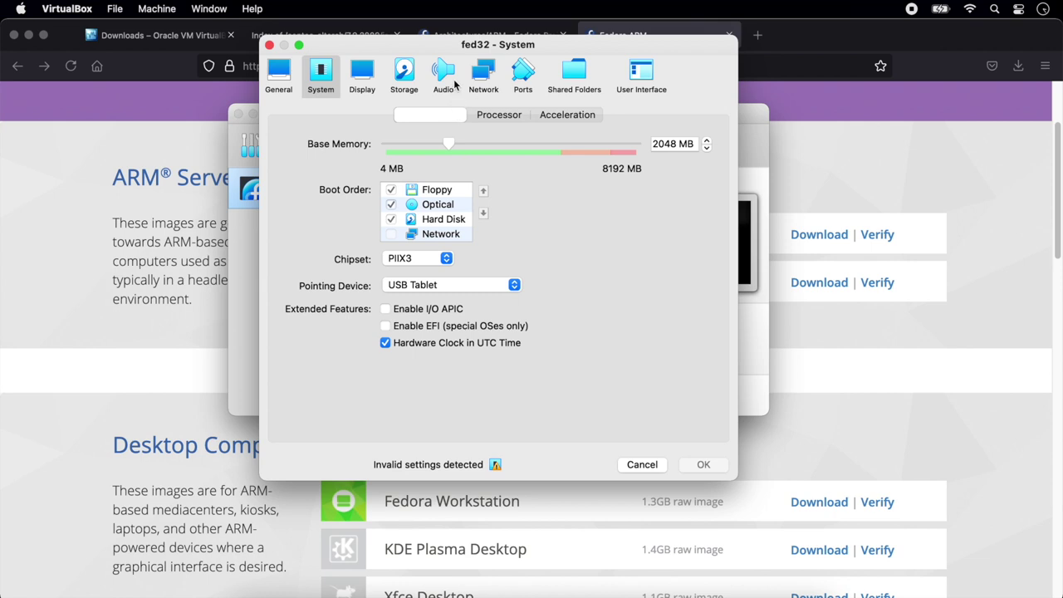
left_click(362, 70)
left_click(404, 70)
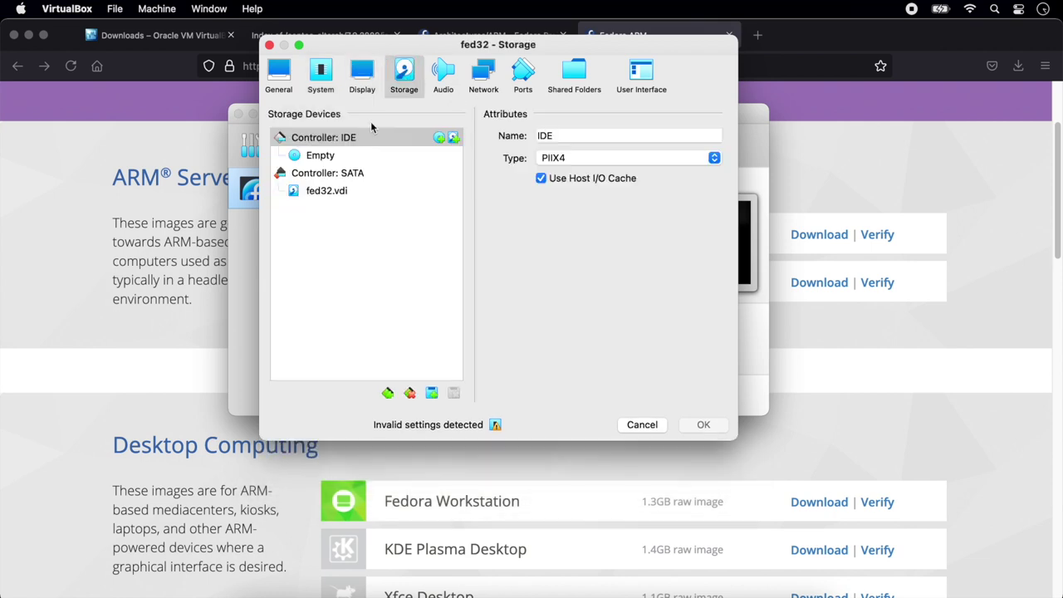
left_click(290, 87)
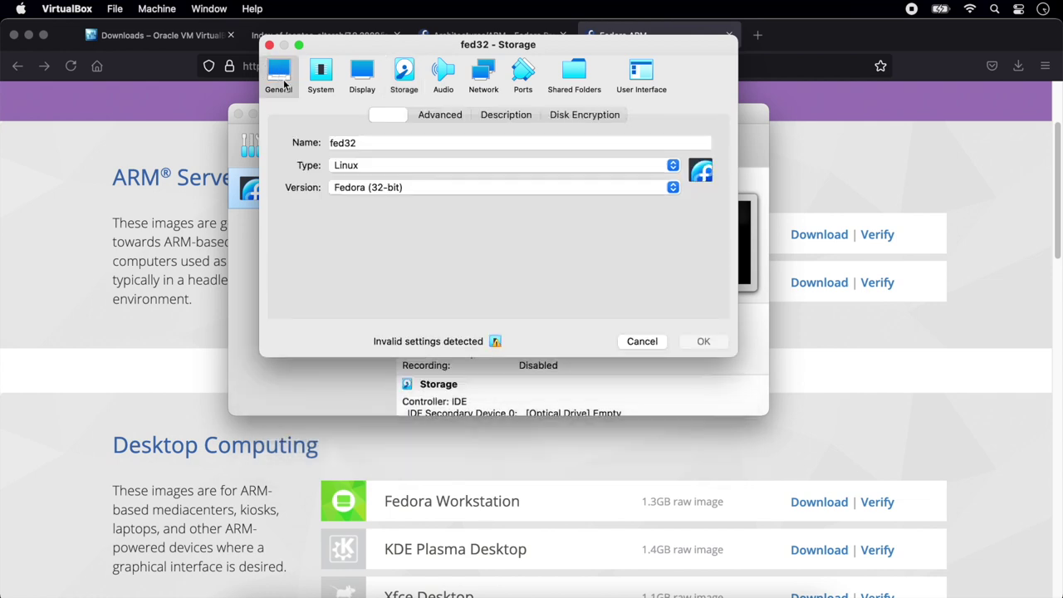
left_click(493, 317)
mouse_move(495, 321)
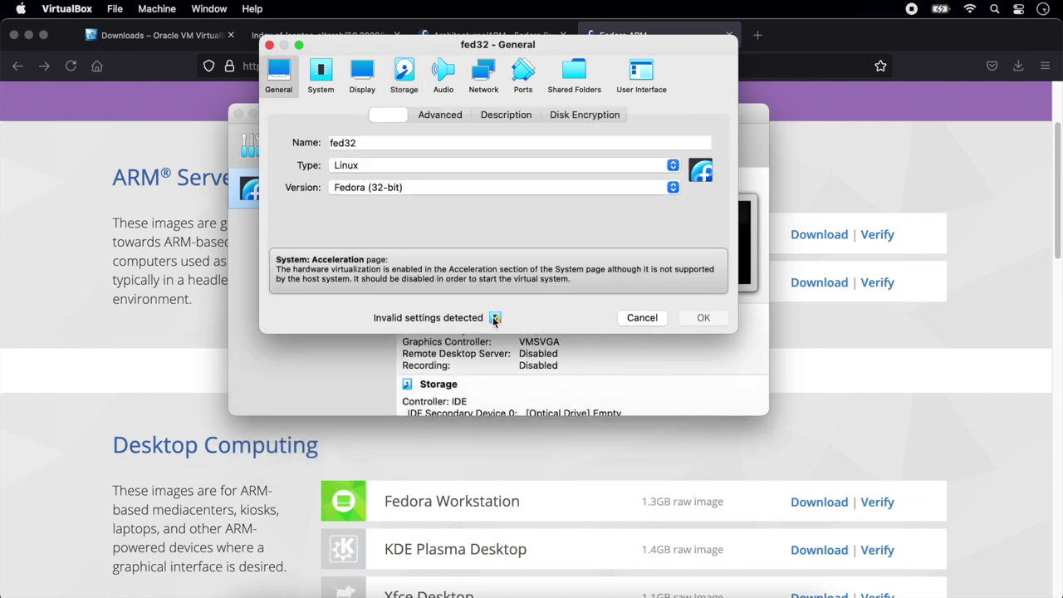
left_click(642, 317)
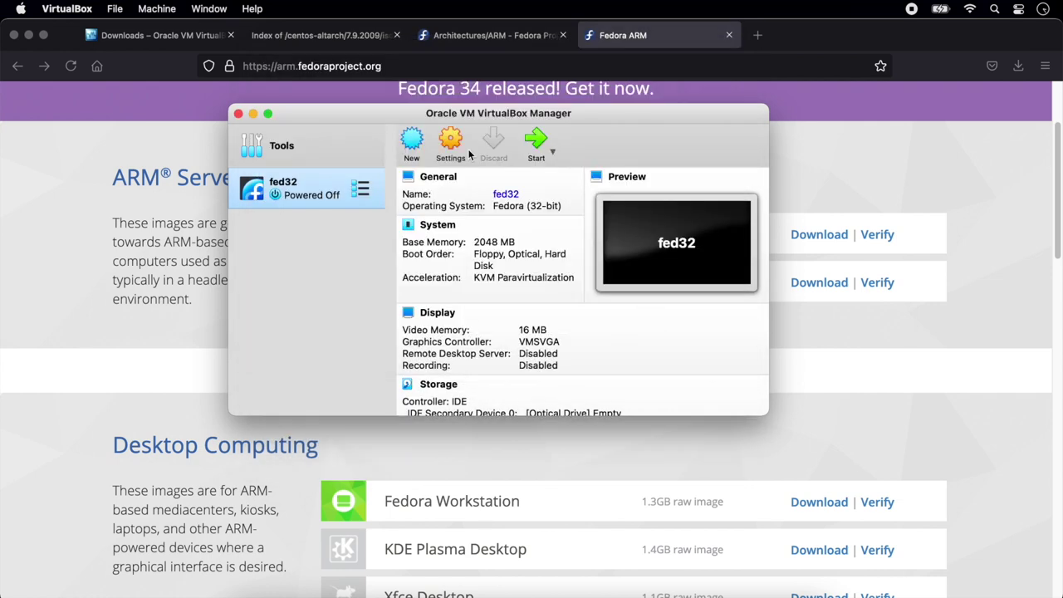
Close the virtual machine manager and the browser window with all its open tabs.
left_click(239, 114)
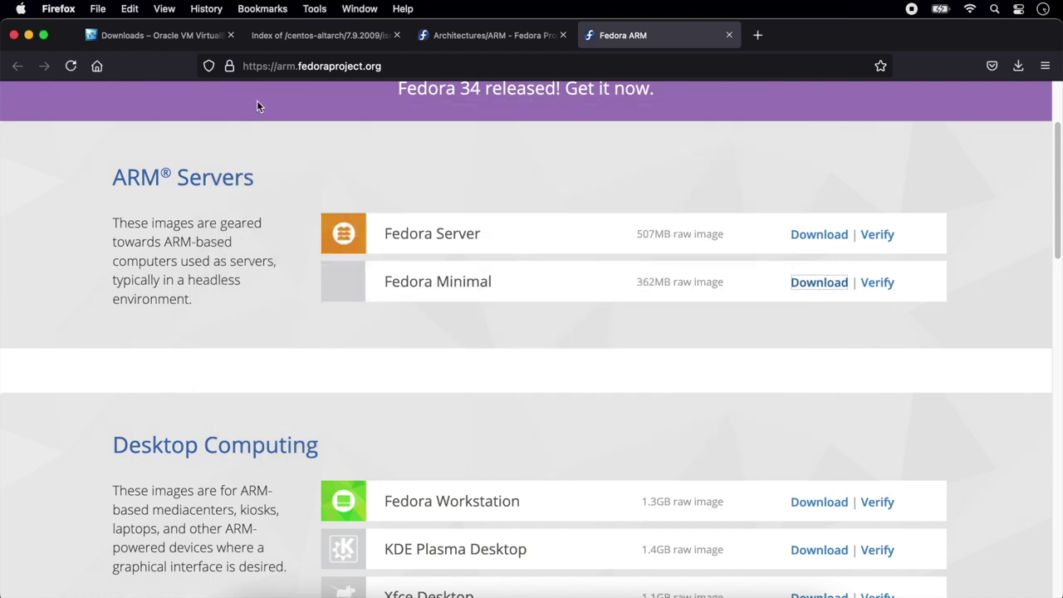
left_click(13, 35)
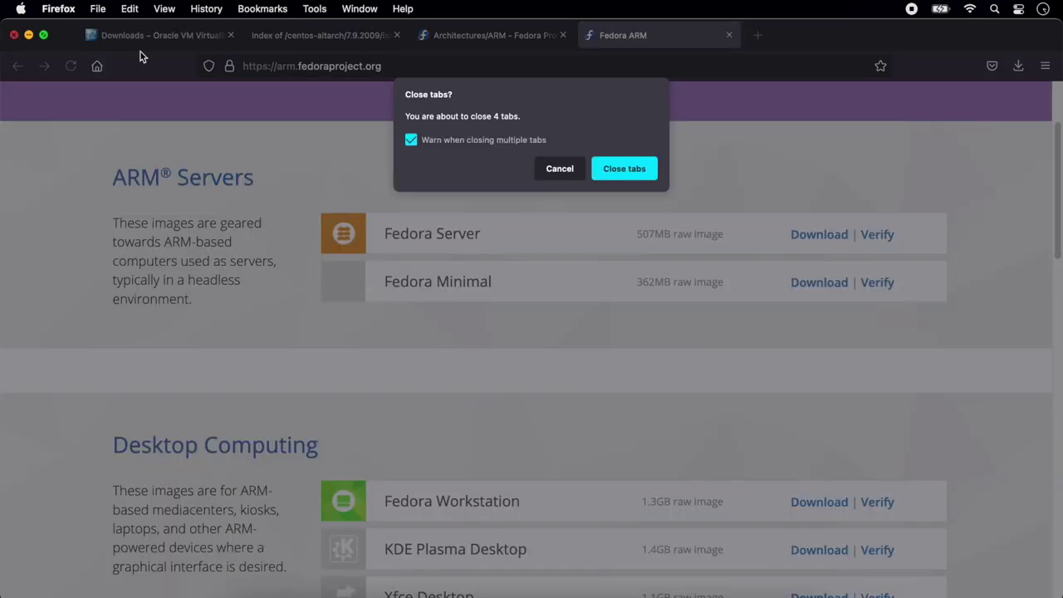
left_click(642, 172)
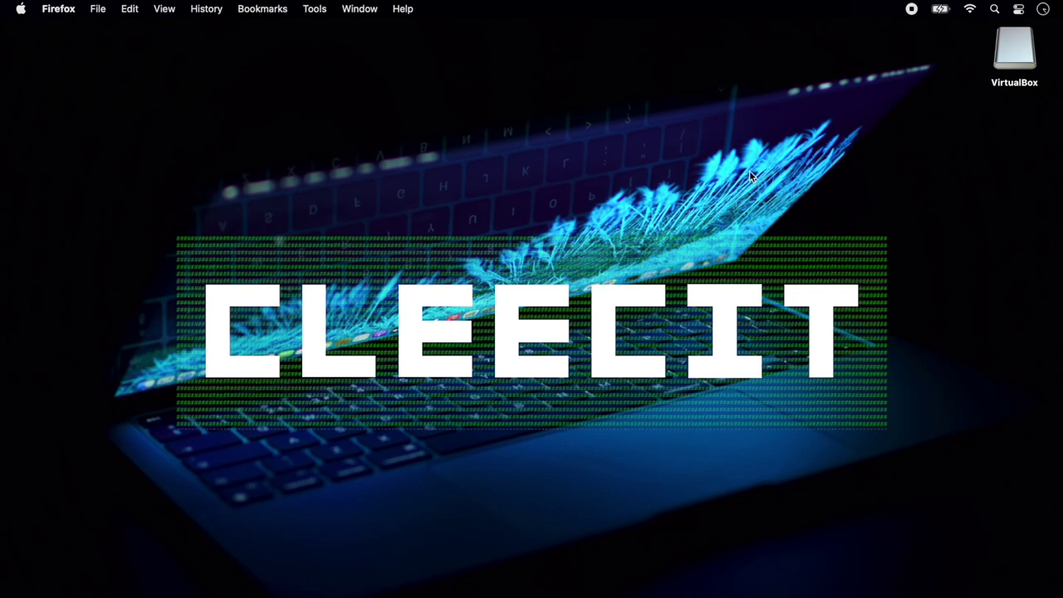
right_click(1018, 52)
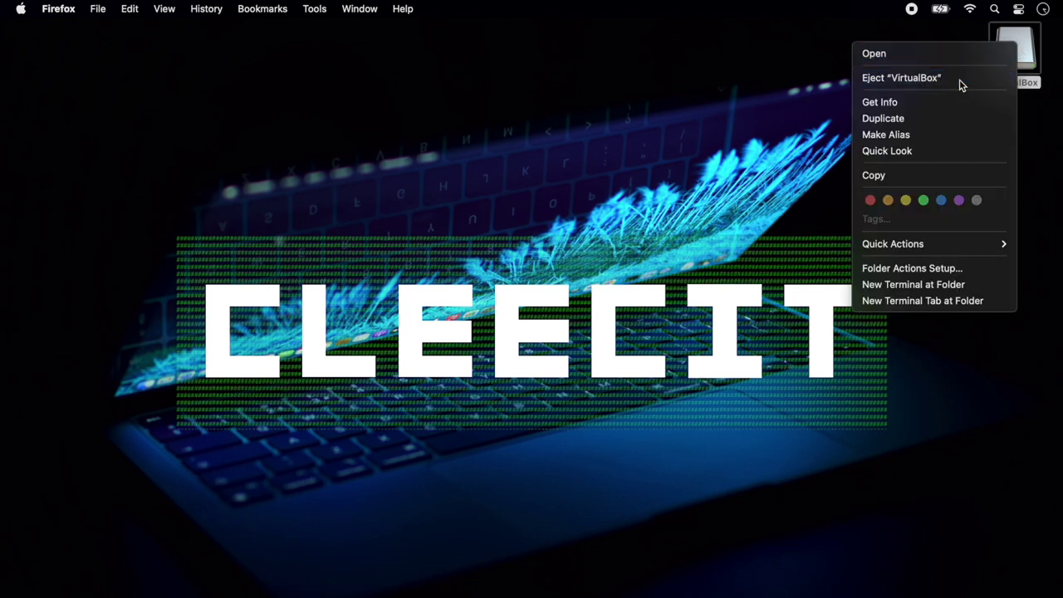
key("Escape")
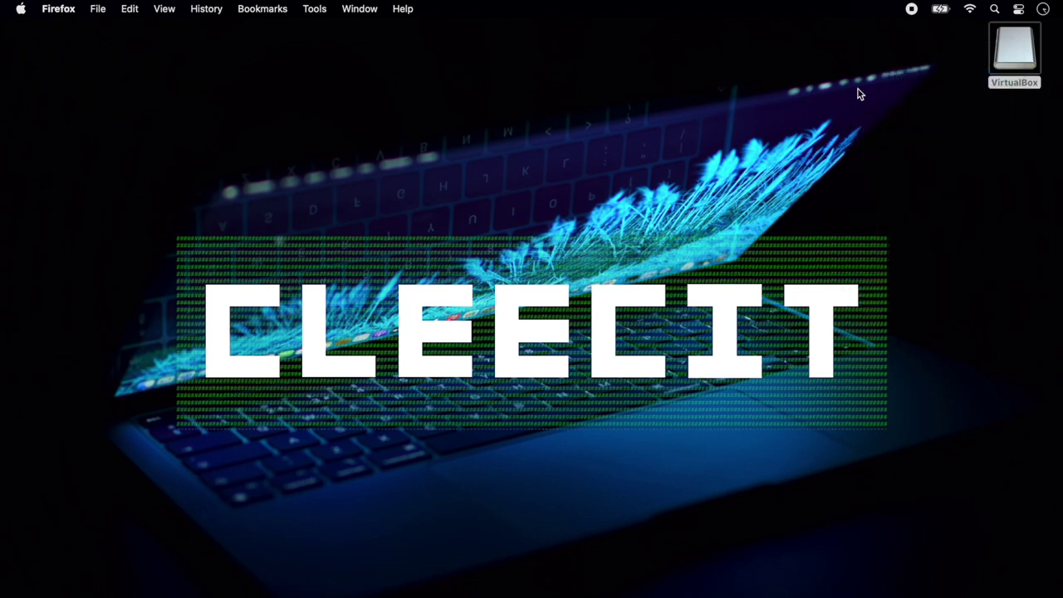